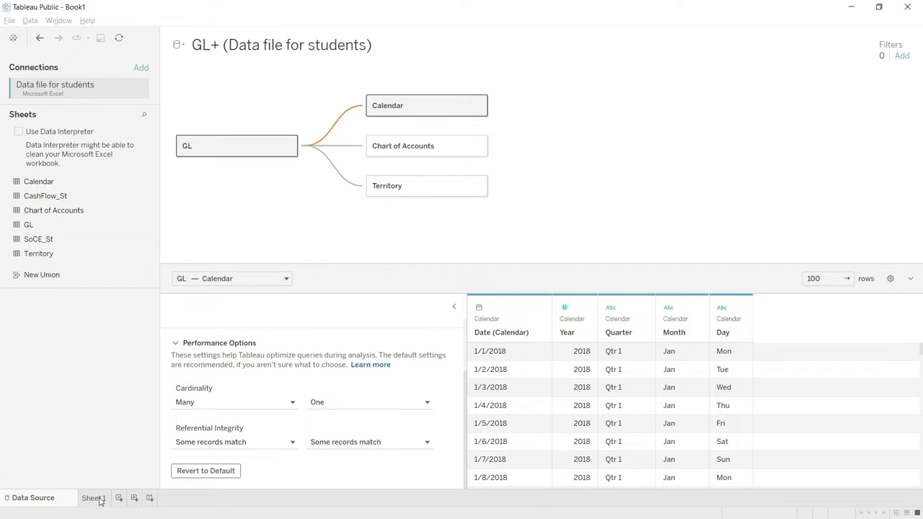
Open Sheet 1 and look through the fields of the Calendar, Chart of Accounts, GL and Territory tables.
{"action": "left_click", "coordinate": [94, 499]}
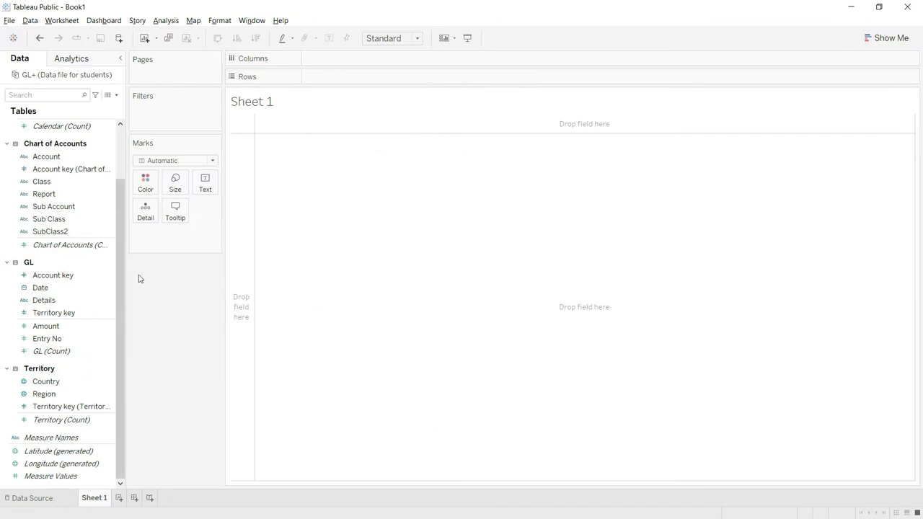
{"action": "left_click", "coordinate": [60, 128]}
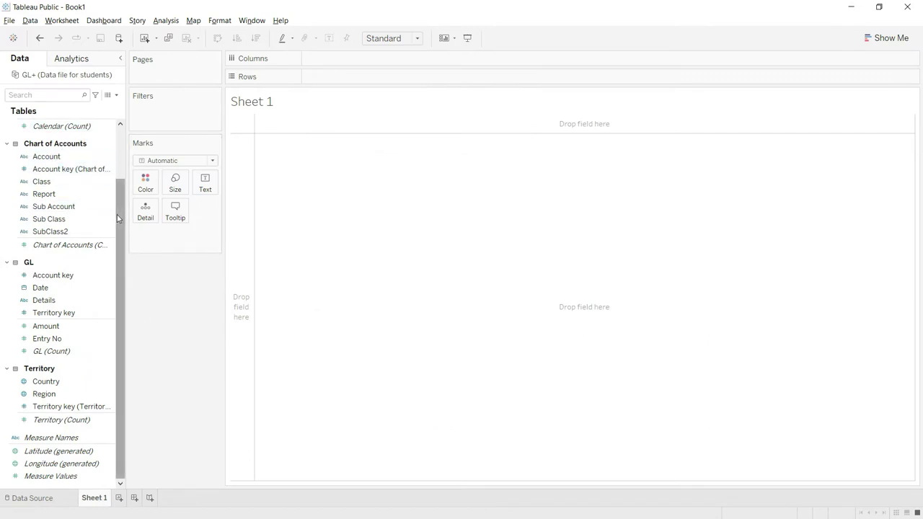
{"action": "left_click_drag", "start_coordinate": [118, 212], "coordinate": [129, 155]}
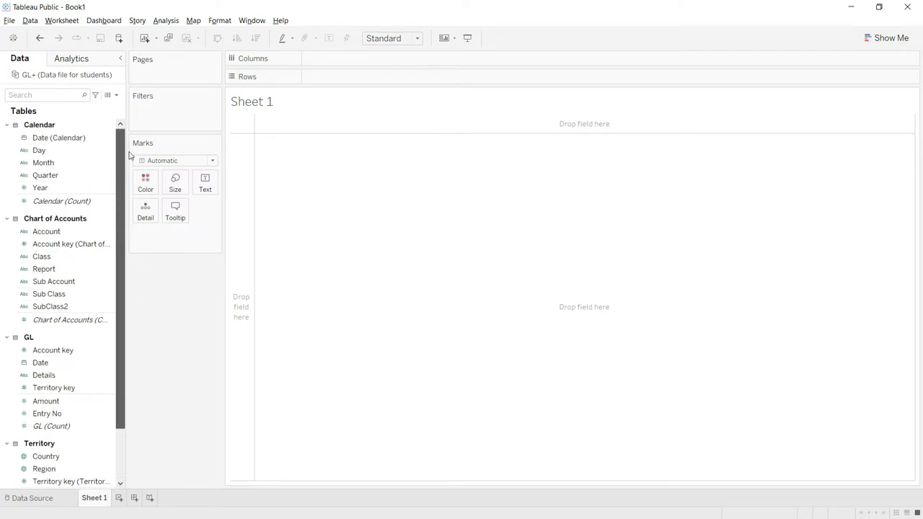
{"action": "left_click_drag", "start_coordinate": [117, 180], "coordinate": [116, 249]}
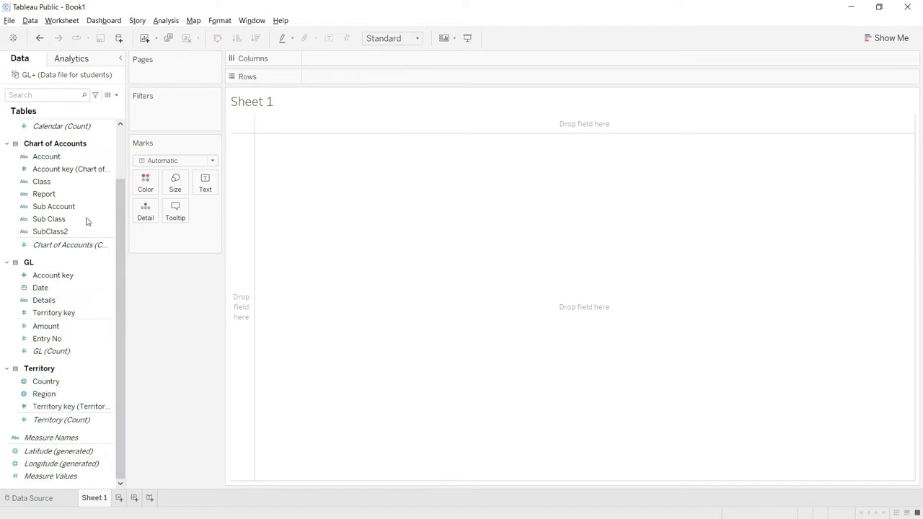
{"action": "left_click_drag", "start_coordinate": [120, 238], "coordinate": [117, 168]}
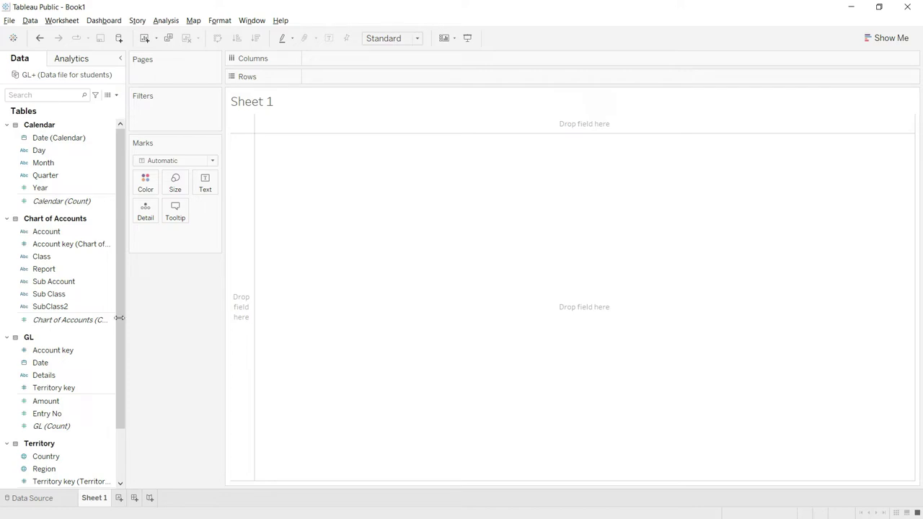
Place the GL table's Amount measure on Rows.
{"action": "left_click", "coordinate": [39, 402]}
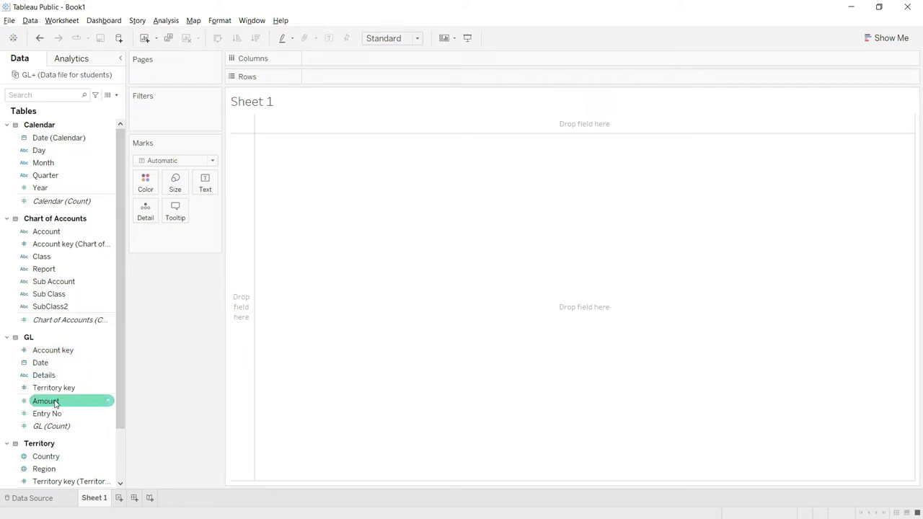
{"action": "key", "text": "ctrl+1"}
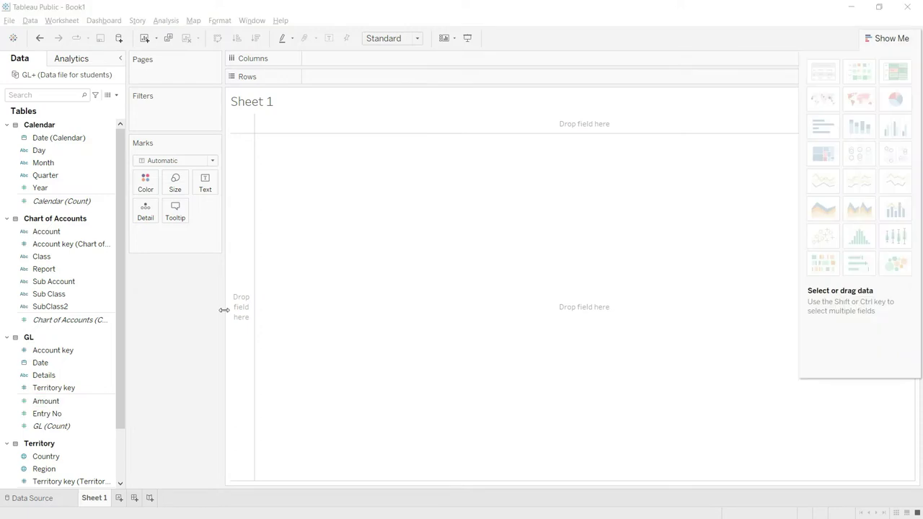
{"action": "left_click", "coordinate": [62, 399]}
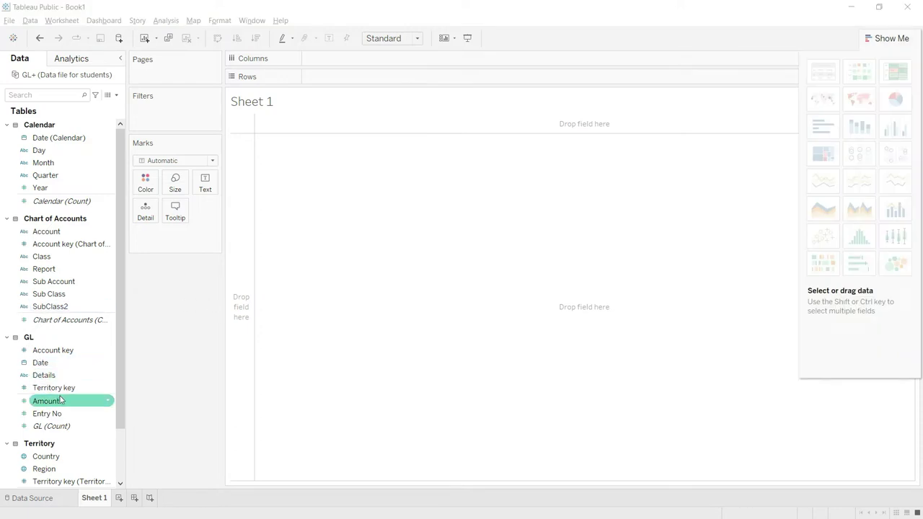
{"action": "left_click_drag", "start_coordinate": [61, 399], "coordinate": [336, 77]}
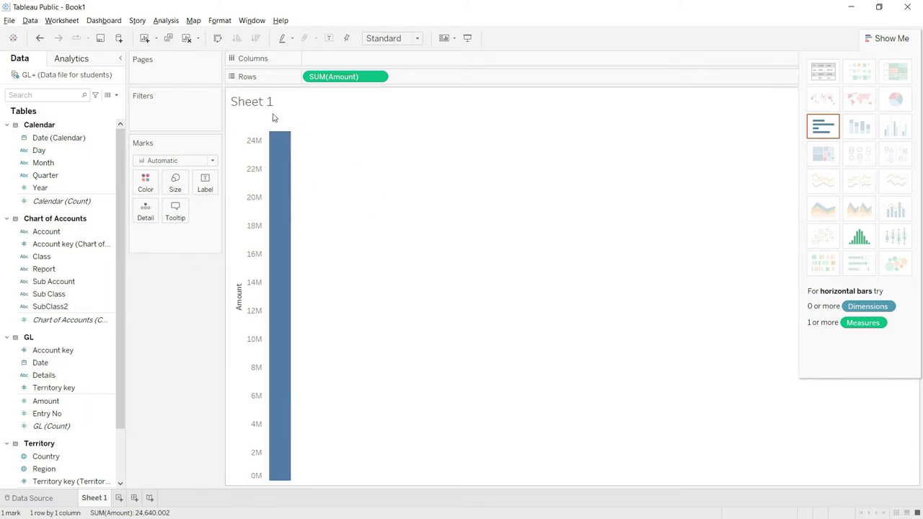
Convert the Amount bar chart into a text table and hide the chart type suggestions.
{"action": "mouse_move", "coordinate": [290, 137]}
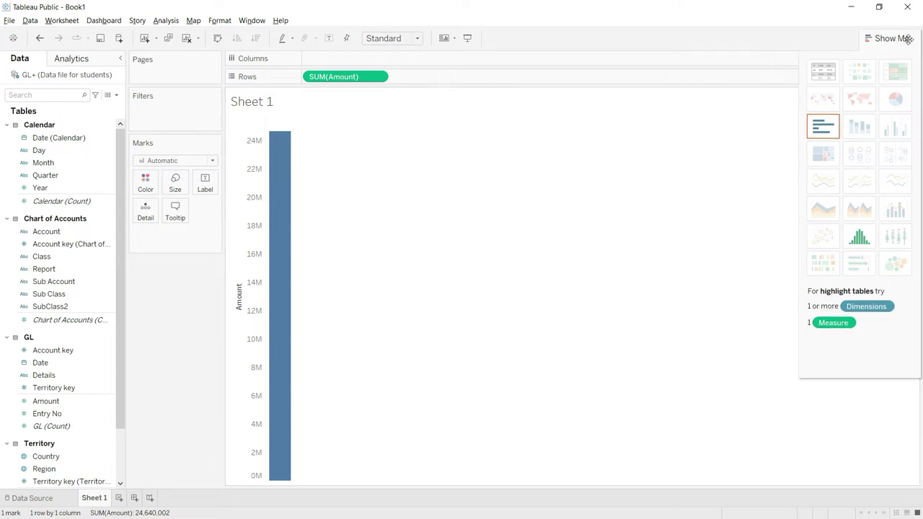
{"action": "left_click", "coordinate": [826, 71]}
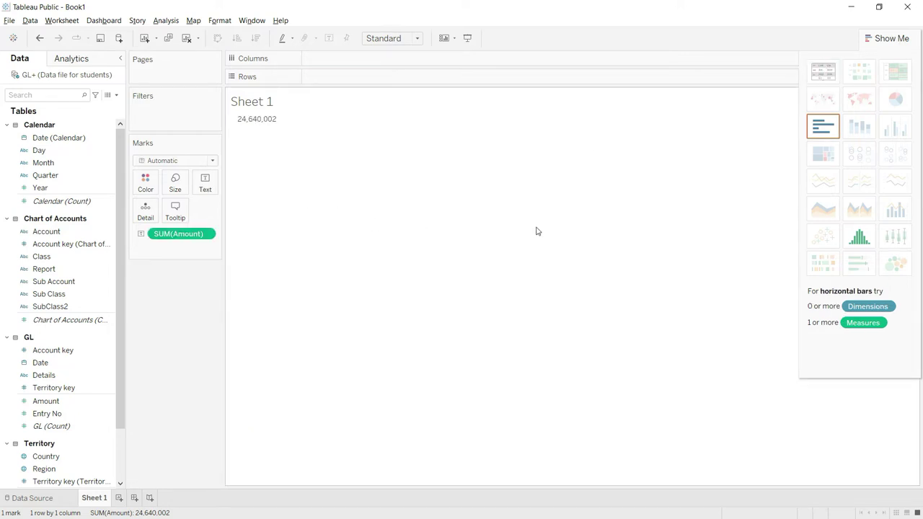
{"action": "left_click", "coordinate": [890, 38]}
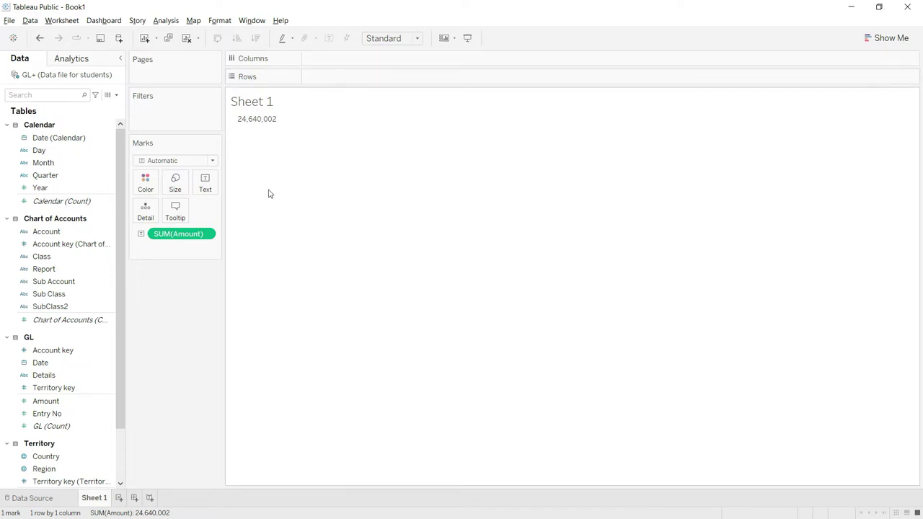
Add Date (Calendar) to Columns to split the summed Amount by year.
{"action": "key", "text": "ctrl+1"}
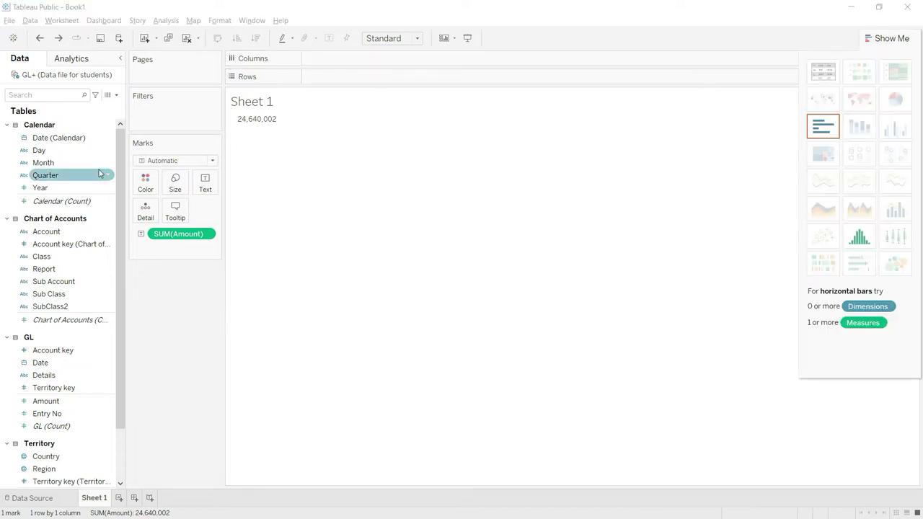
{"action": "left_click", "coordinate": [61, 138]}
{"action": "left_click_drag", "start_coordinate": [61, 139], "coordinate": [337, 61]}
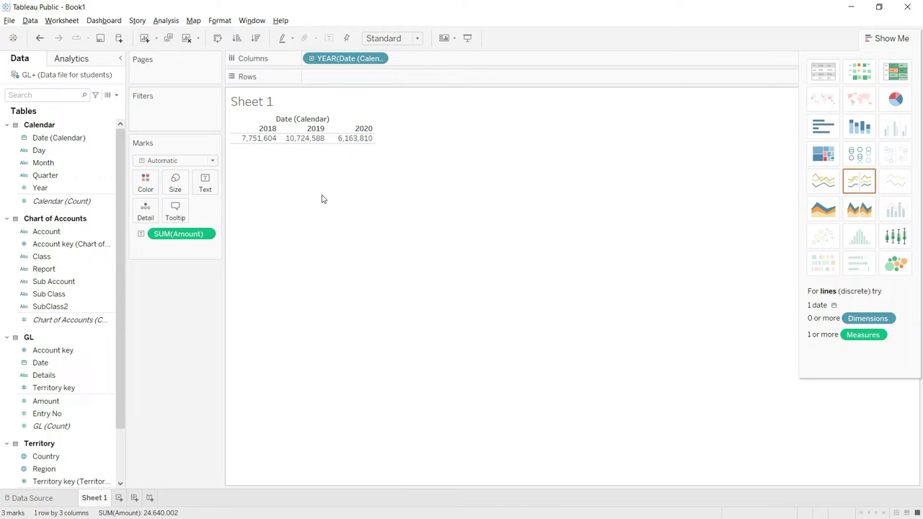
Expand the calendar date on Columns through quarter, month and day, and collapse it back to the year level.
{"action": "left_click", "coordinate": [311, 60]}
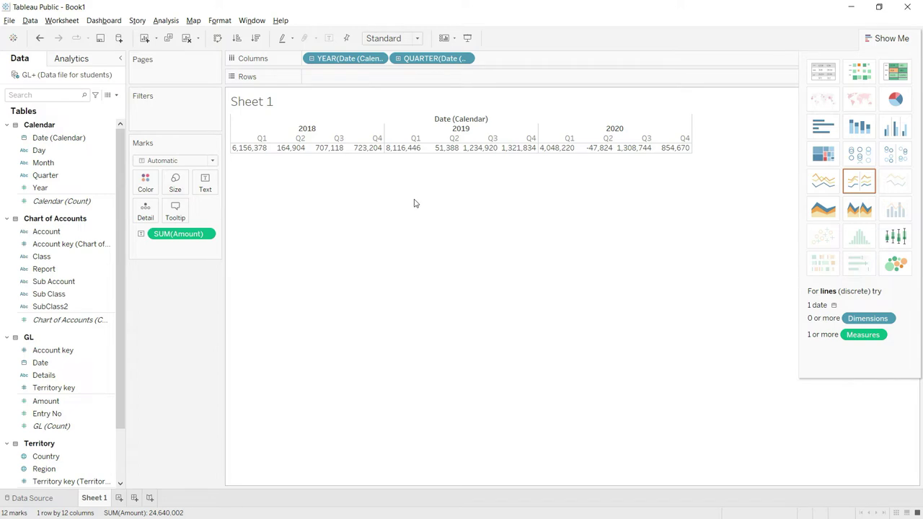
{"action": "left_click", "coordinate": [397, 58]}
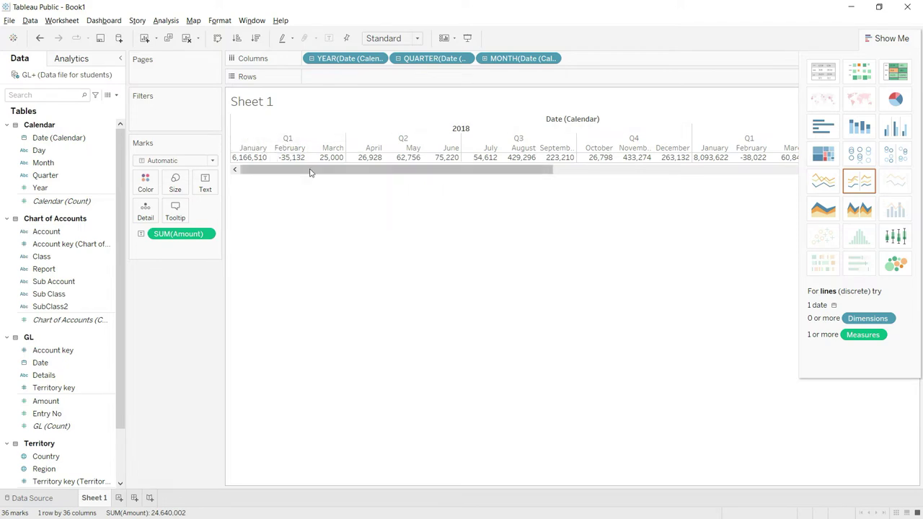
{"action": "left_click", "coordinate": [485, 59]}
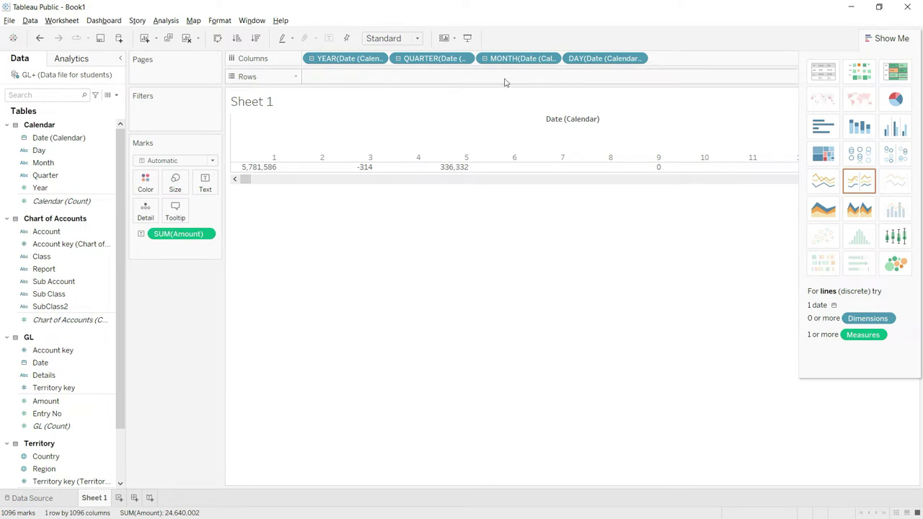
{"action": "left_click", "coordinate": [484, 59]}
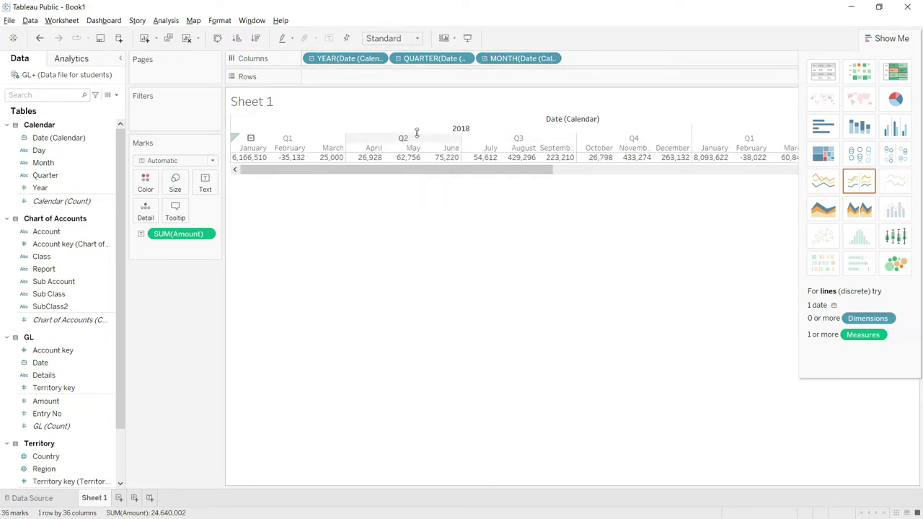
{"action": "left_click", "coordinate": [400, 59]}
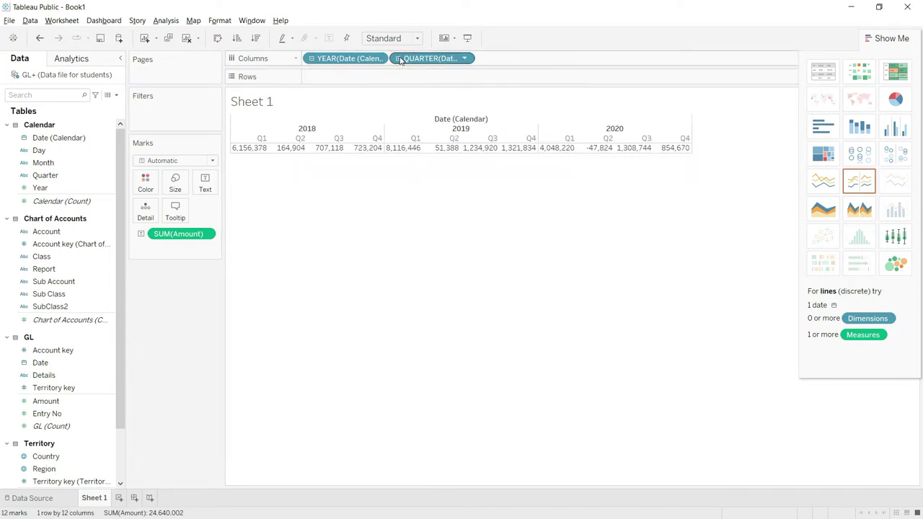
{"action": "left_click", "coordinate": [312, 59]}
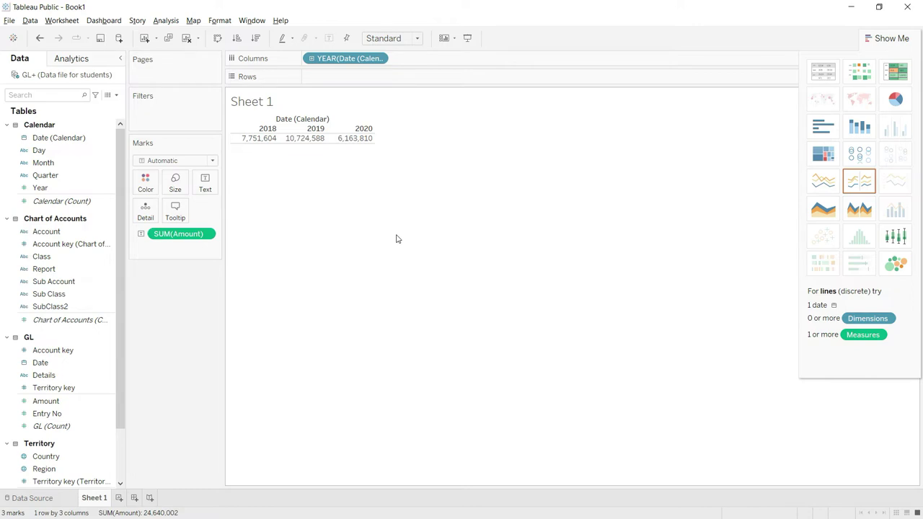
{"action": "key", "text": "ctrl+z"}
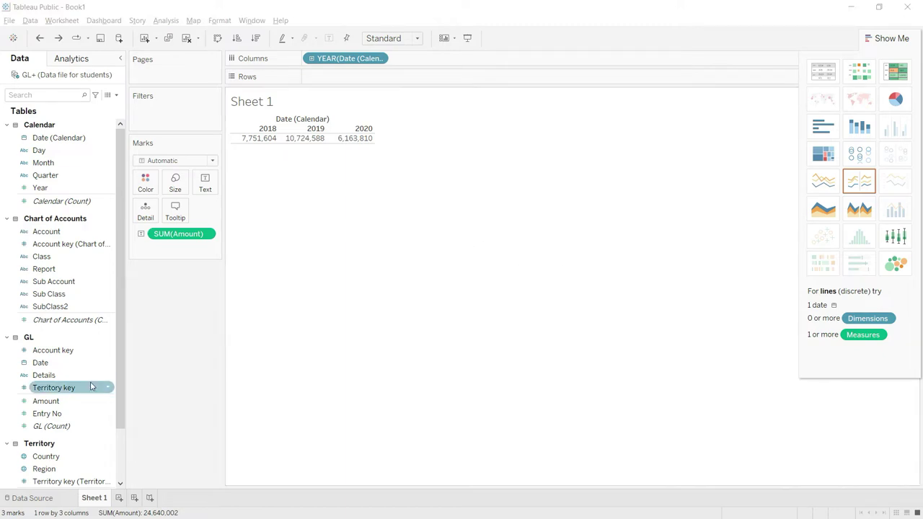
Add the Territory table's Country field to Columns after the year to compare countries, and remove it again.
{"action": "scroll", "coordinate": [93, 353], "scroll_direction": "down", "scroll_amount": 3}
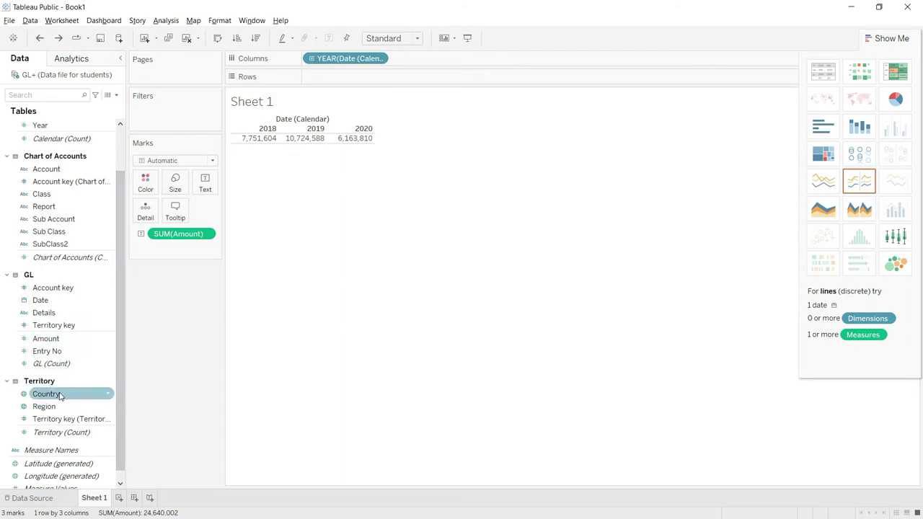
{"action": "left_click_drag", "start_coordinate": [52, 395], "coordinate": [418, 62]}
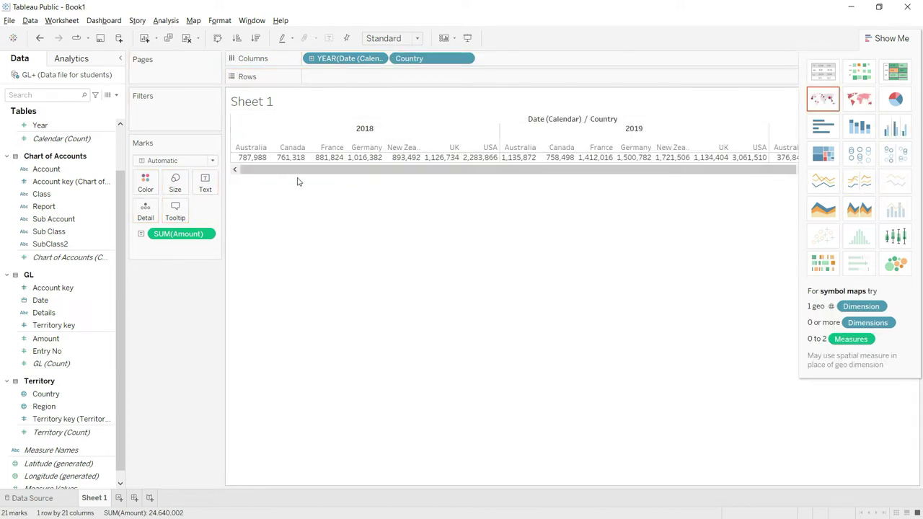
{"action": "mouse_move", "coordinate": [292, 155]}
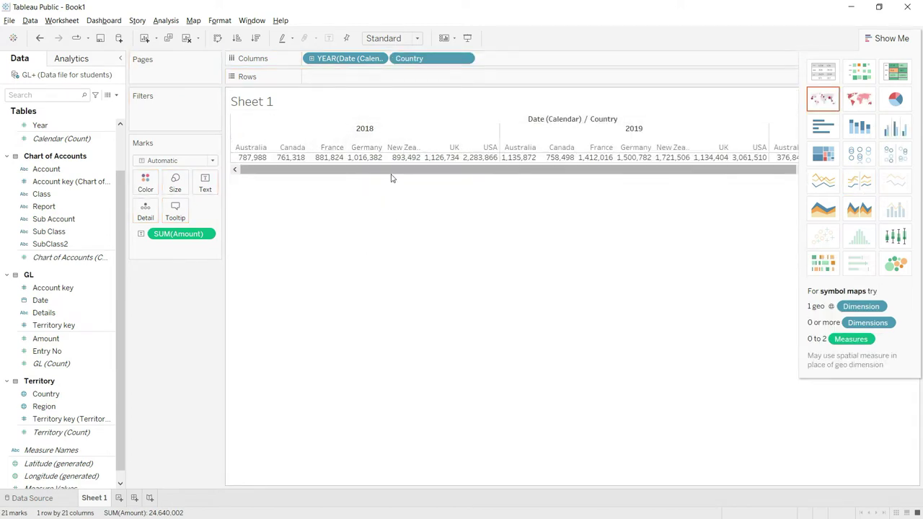
{"action": "mouse_move", "coordinate": [326, 161]}
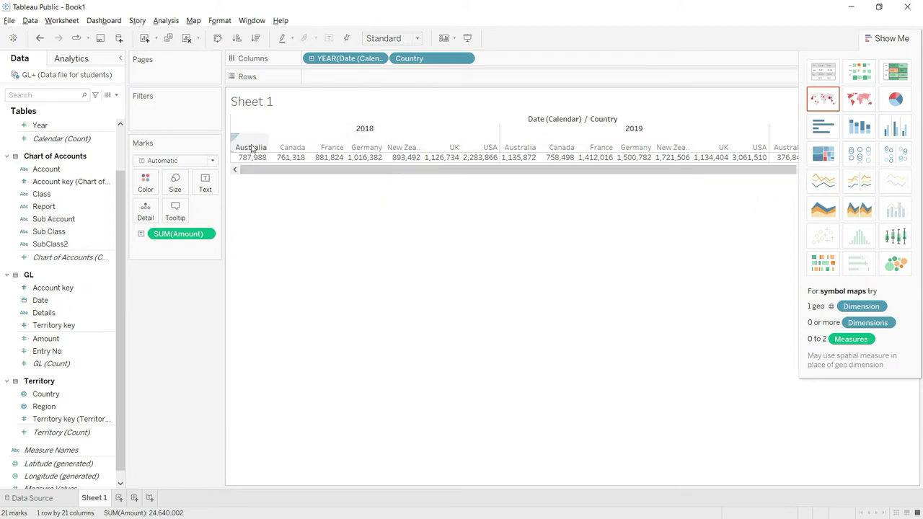
{"action": "mouse_move", "coordinate": [256, 152]}
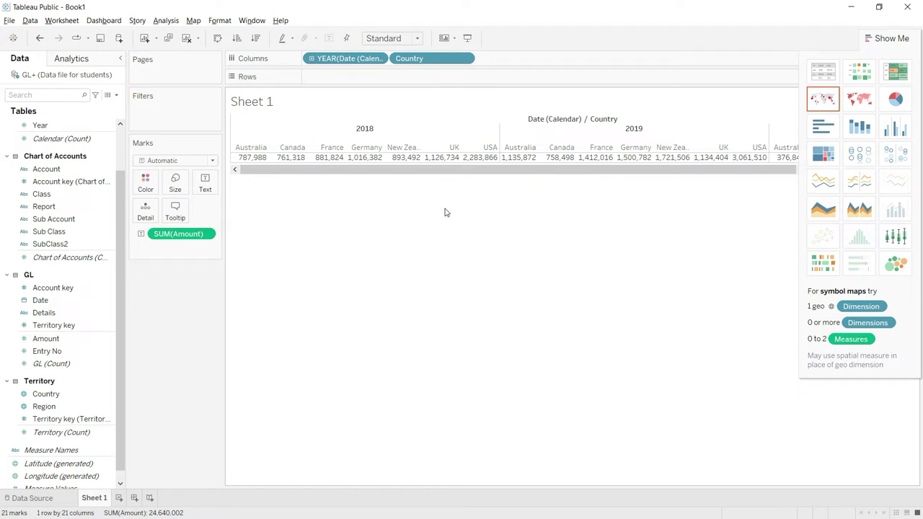
{"action": "left_click", "coordinate": [465, 58]}
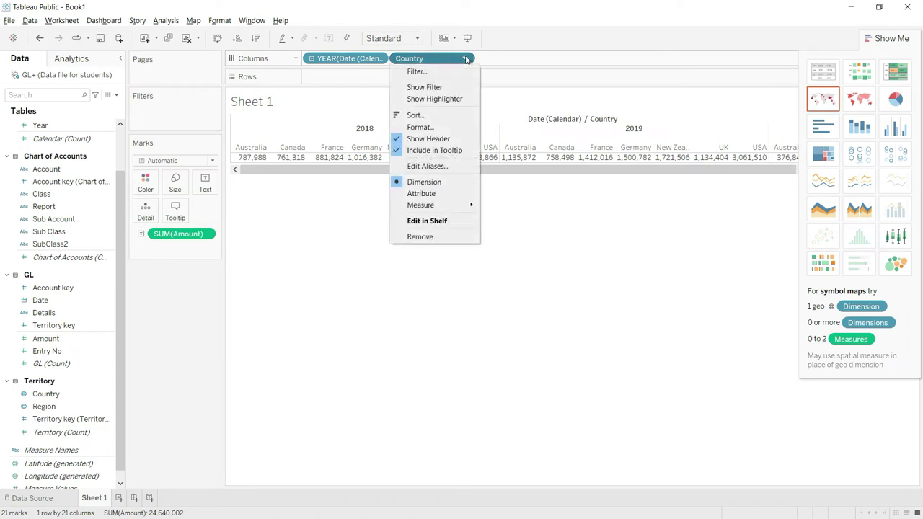
{"action": "left_click", "coordinate": [436, 238]}
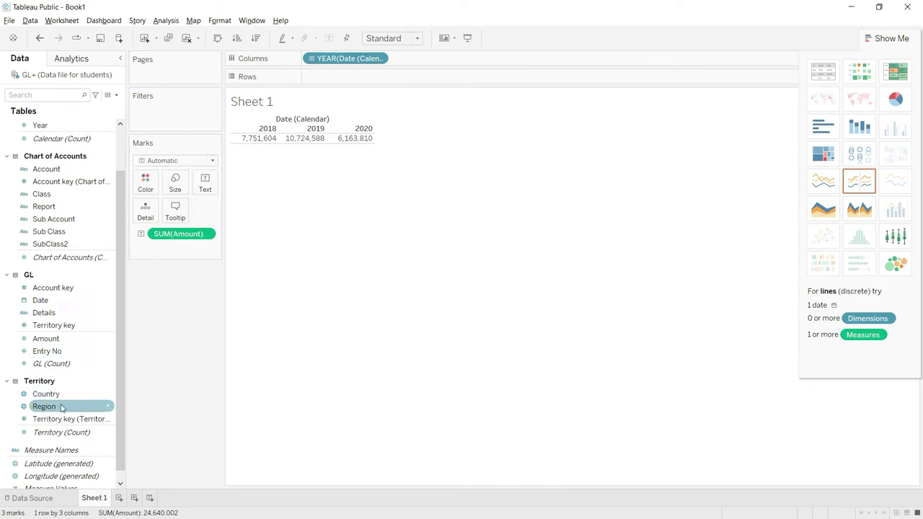
Add a Country filter to the sheet that includes only USA.
{"action": "left_click_drag", "start_coordinate": [47, 401], "coordinate": [162, 114]}
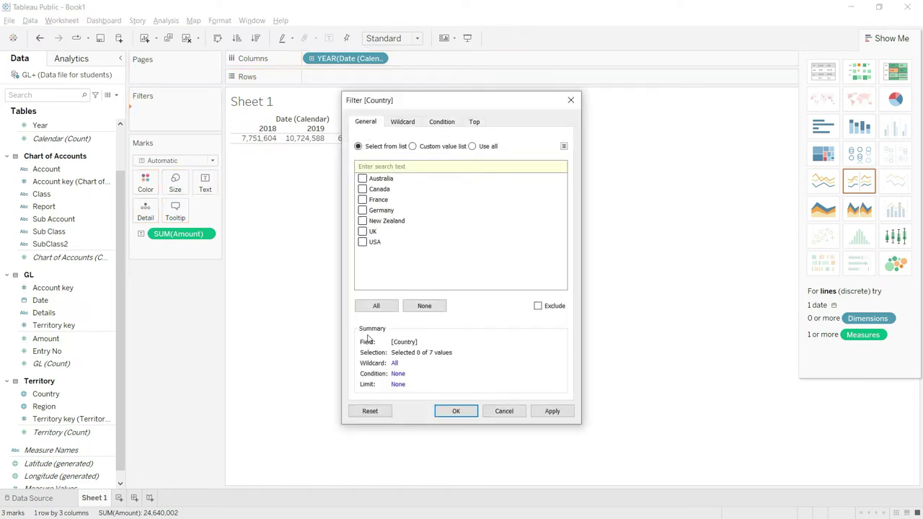
{"action": "left_click", "coordinate": [362, 242]}
{"action": "left_click", "coordinate": [561, 414]}
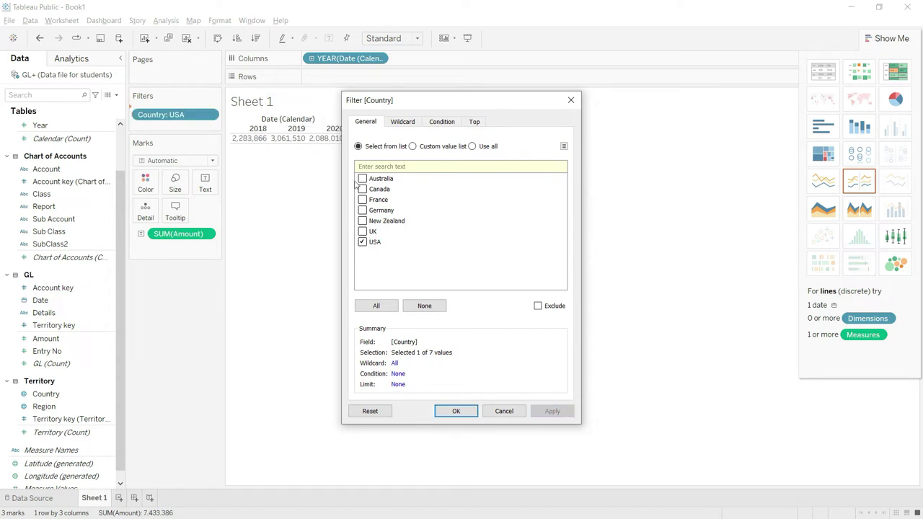
{"action": "left_click_drag", "start_coordinate": [426, 101], "coordinate": [481, 99]}
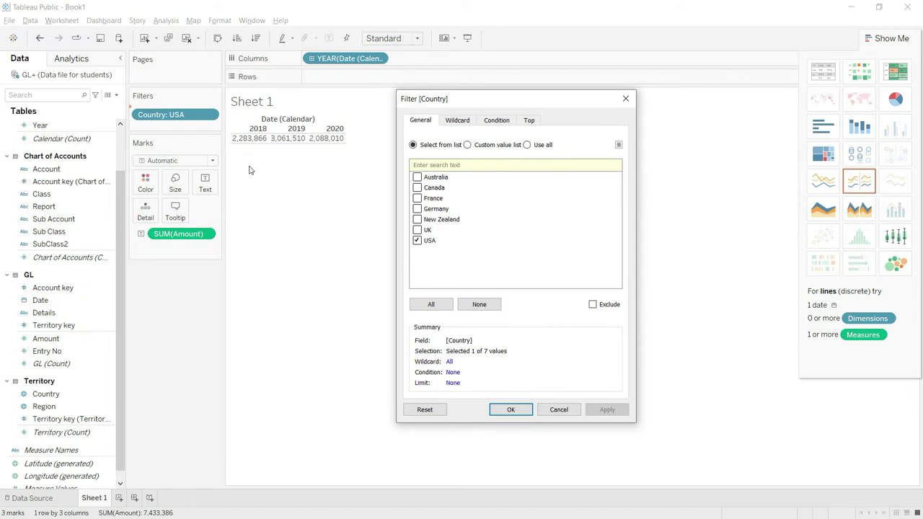
{"action": "left_click", "coordinate": [511, 409]}
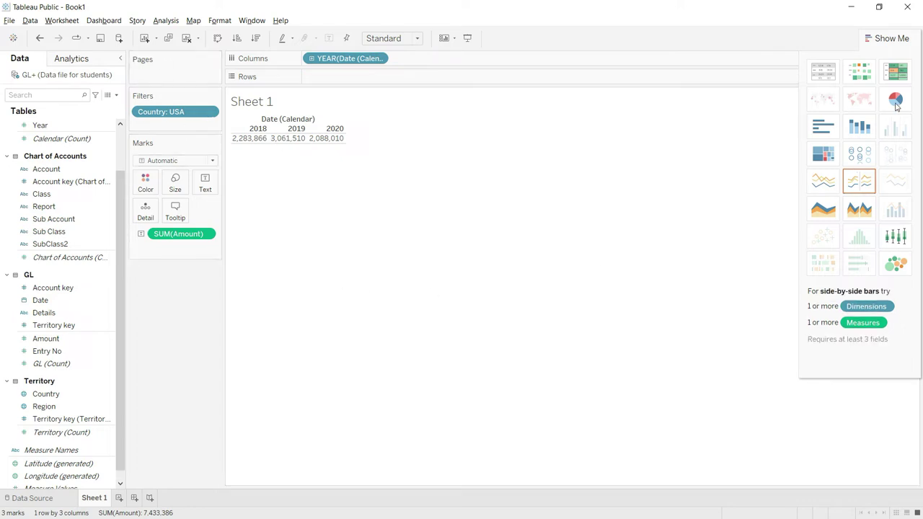
Hide the chart type suggestions and show the Country filter as an interactive control beside the view.
{"action": "left_click", "coordinate": [894, 38]}
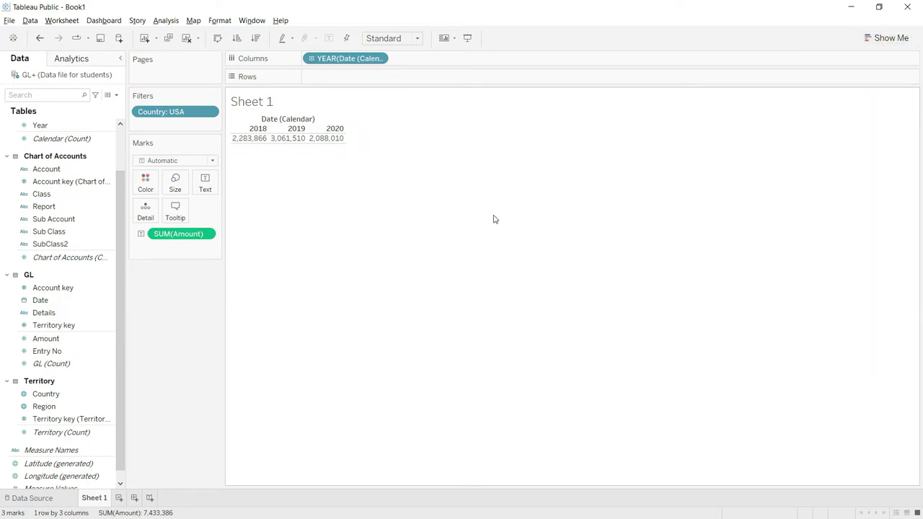
{"action": "left_click", "coordinate": [209, 113]}
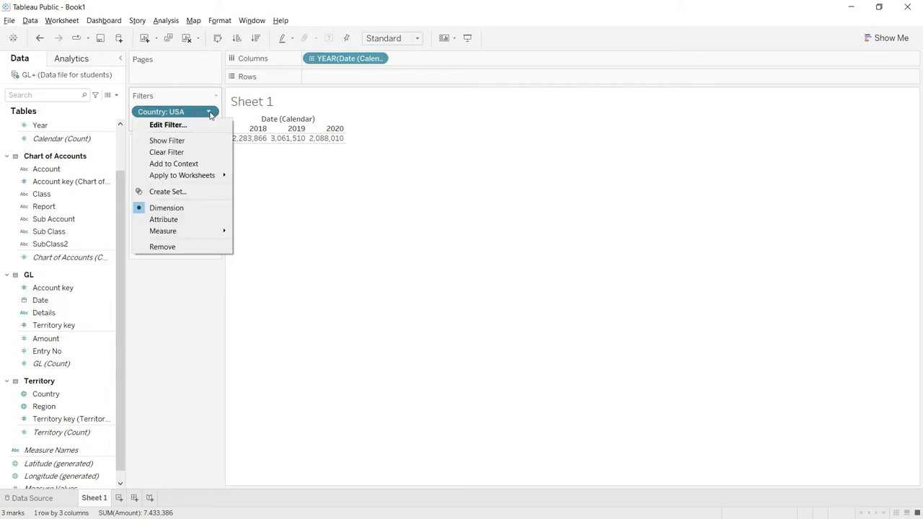
{"action": "left_click", "coordinate": [179, 143]}
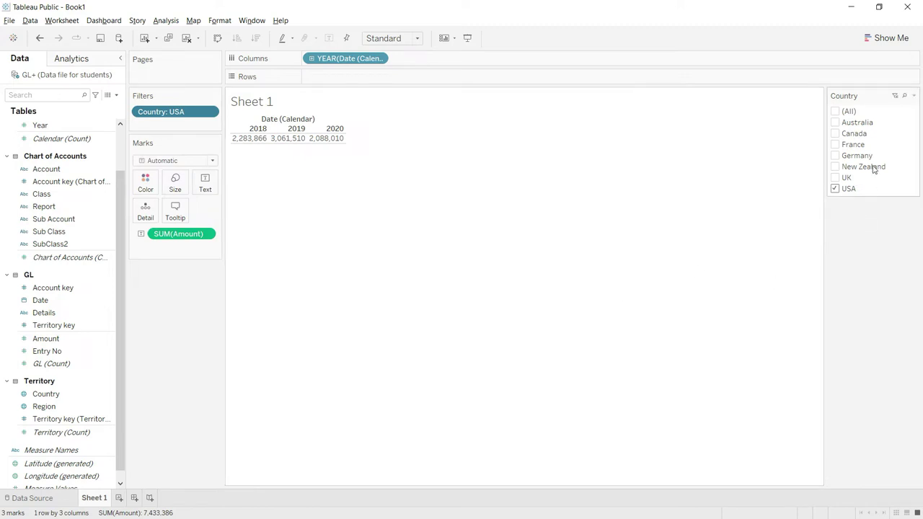
Test the Country filter with UK and USA together, UK alone, no country and Germany alone, ending with all countries selected.
{"action": "left_click", "coordinate": [835, 178]}
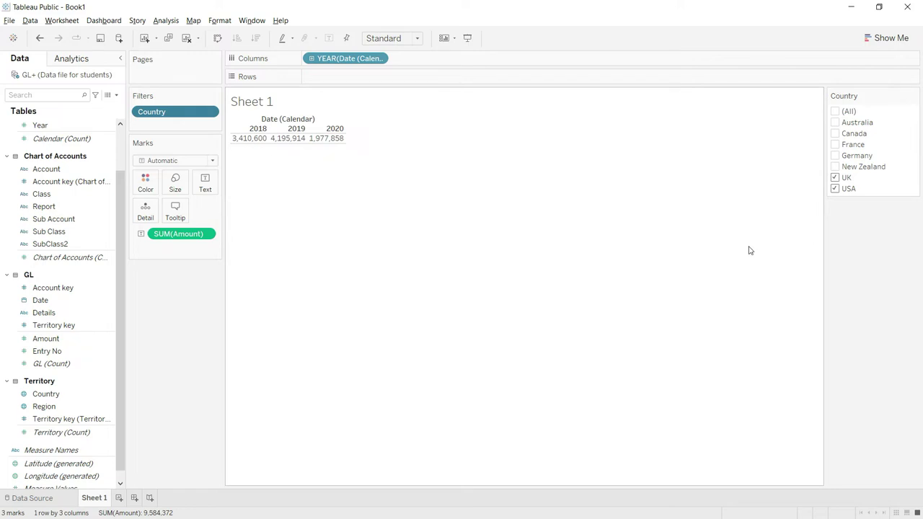
{"action": "left_click", "coordinate": [841, 192]}
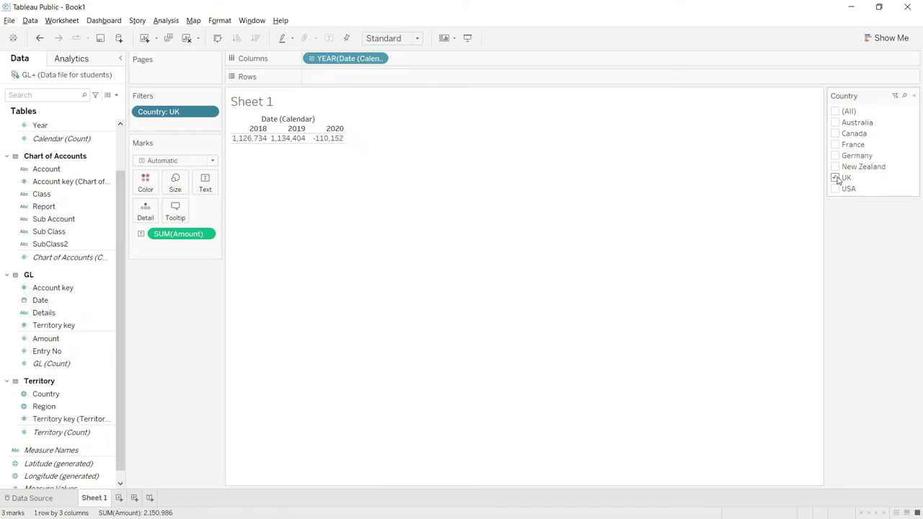
{"action": "left_click", "coordinate": [836, 178]}
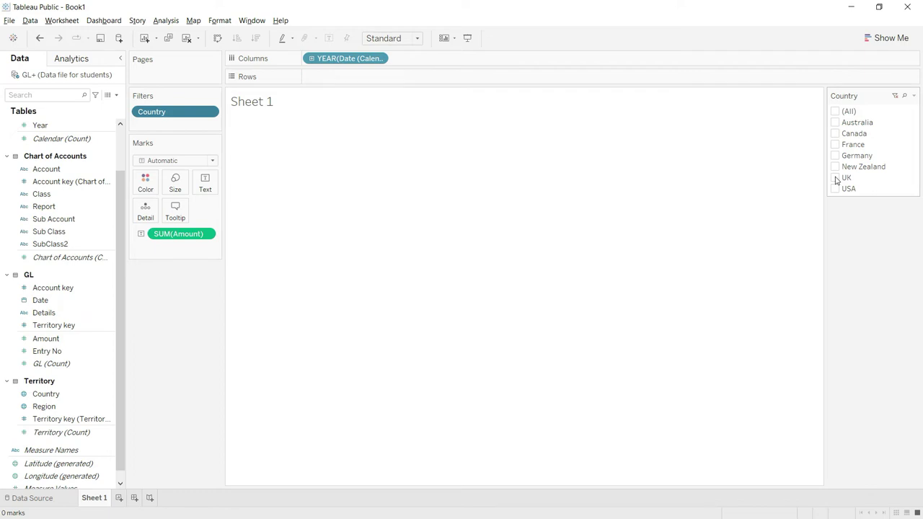
{"action": "left_click", "coordinate": [836, 156]}
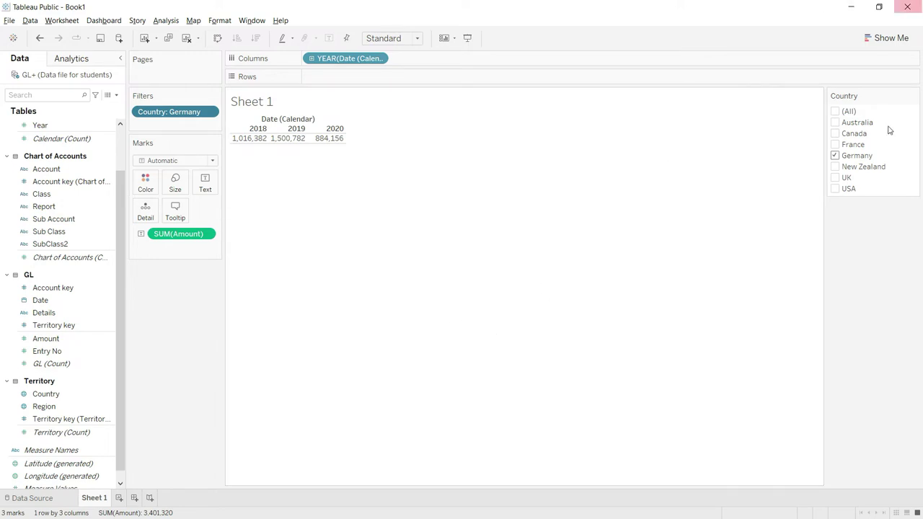
{"action": "left_click", "coordinate": [835, 112]}
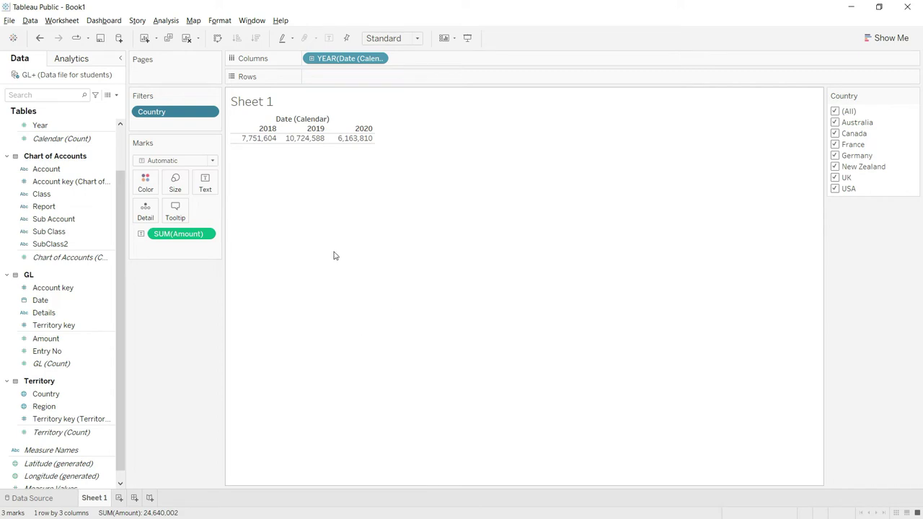
Switch to the Excel data file and examine the Chart of Accounts classification of account 210 from SubAccount back to Report.
{"action": "left_click", "coordinate": [99, 229]}
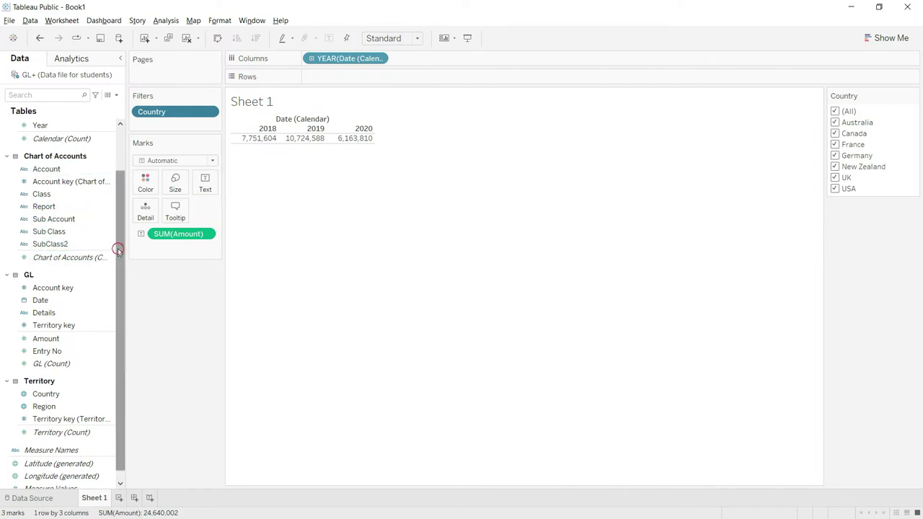
{"action": "scroll", "coordinate": [121, 234], "scroll_direction": "up", "scroll_amount": 1}
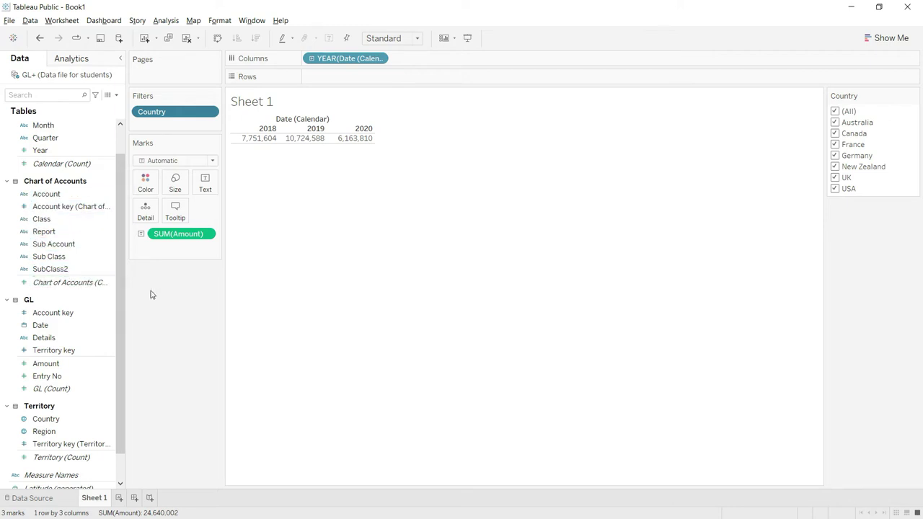
{"action": "key", "text": "alt+Tab"}
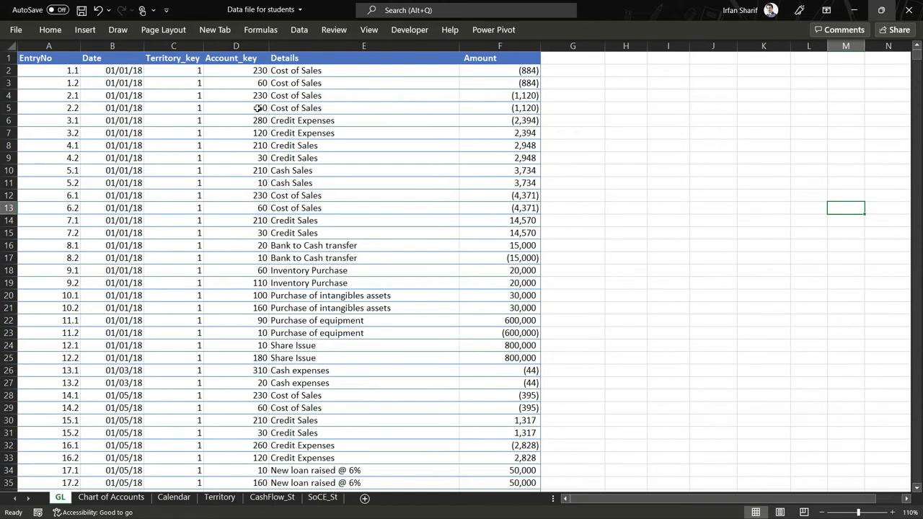
{"action": "left_click", "coordinate": [124, 503]}
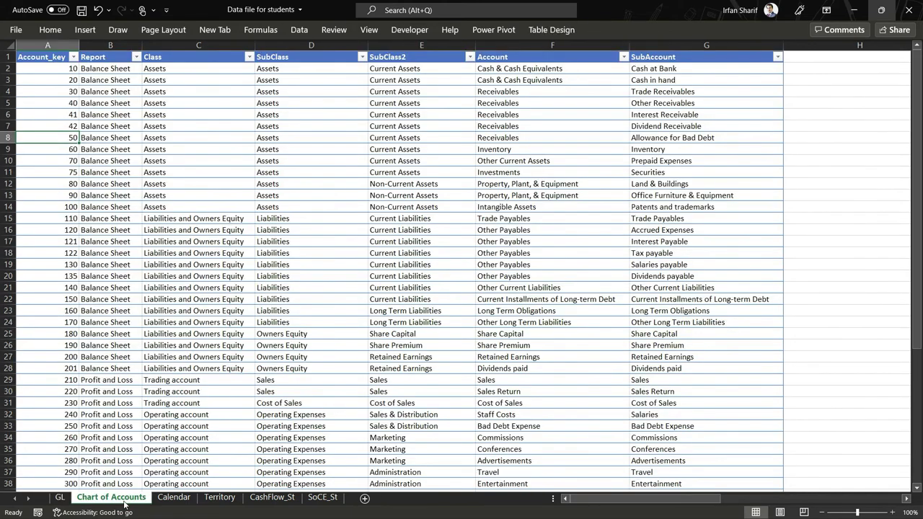
{"action": "left_click", "coordinate": [160, 160]}
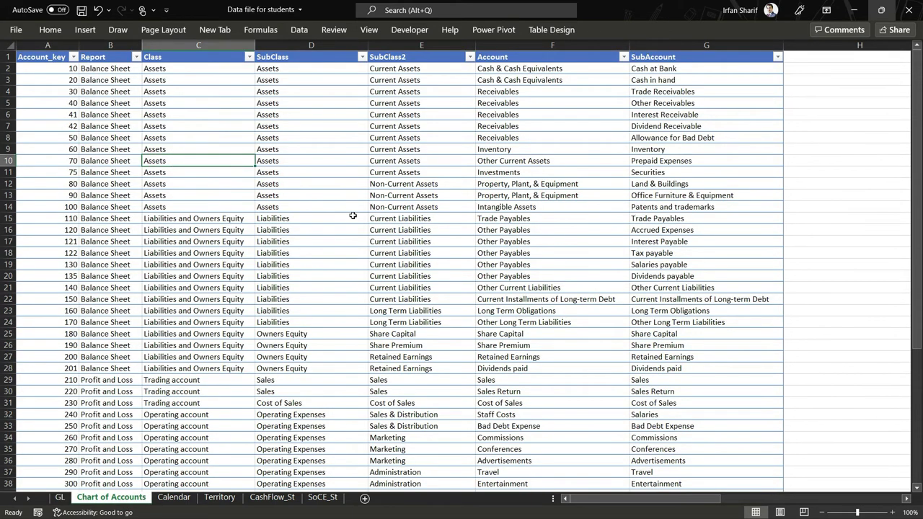
{"action": "left_click", "coordinate": [340, 382]}
{"action": "key", "text": "Right"}
{"action": "key", "text": "Right"}
{"action": "key", "text": "Right"}
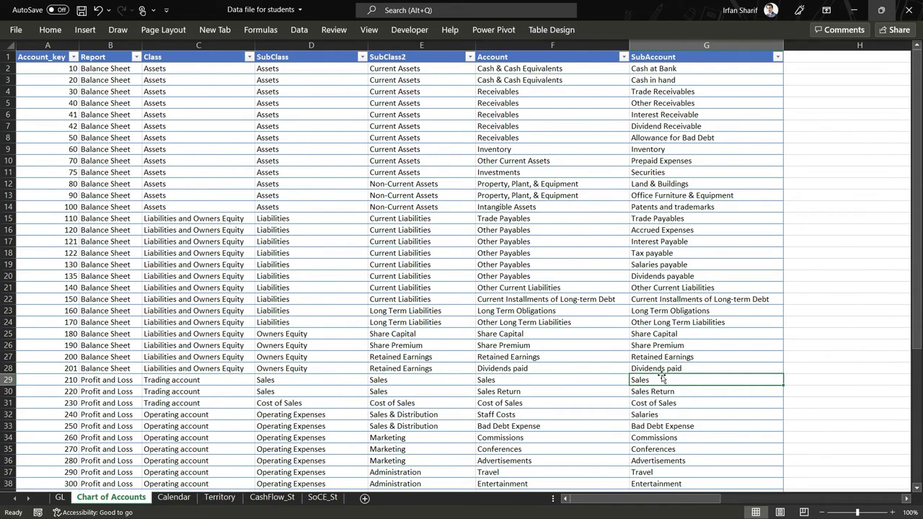
{"action": "left_click", "coordinate": [509, 378]}
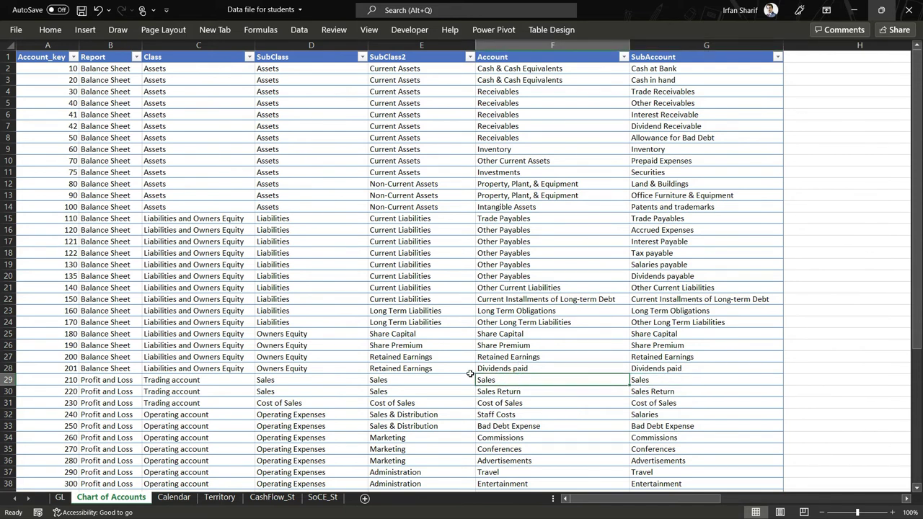
{"action": "left_click", "coordinate": [405, 382]}
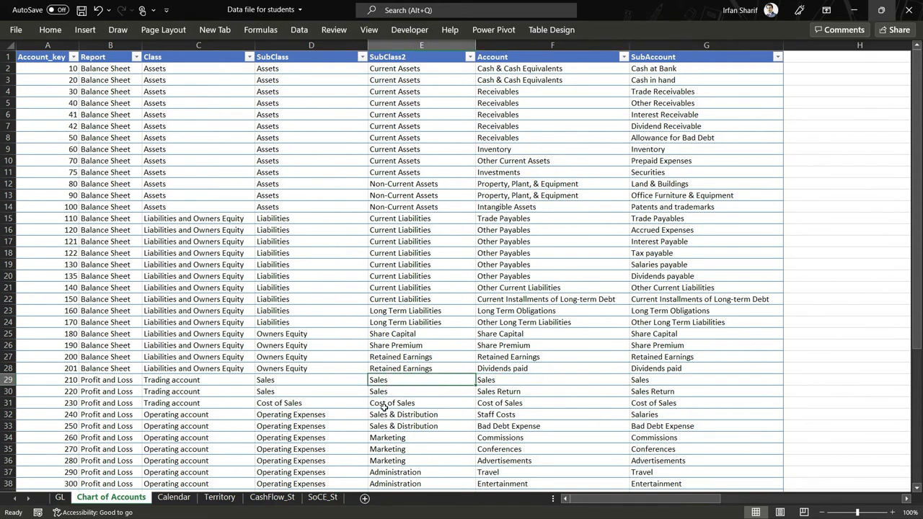
{"action": "left_click", "coordinate": [276, 380]}
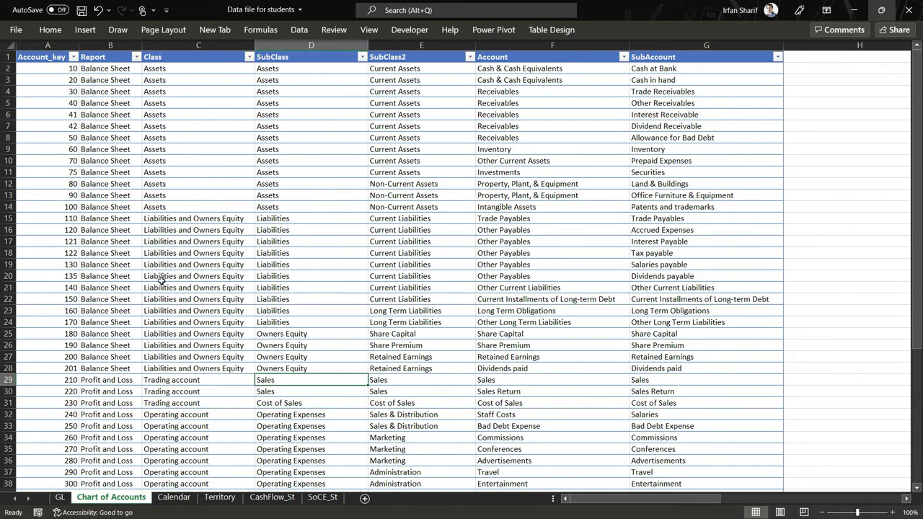
{"action": "left_click", "coordinate": [166, 381]}
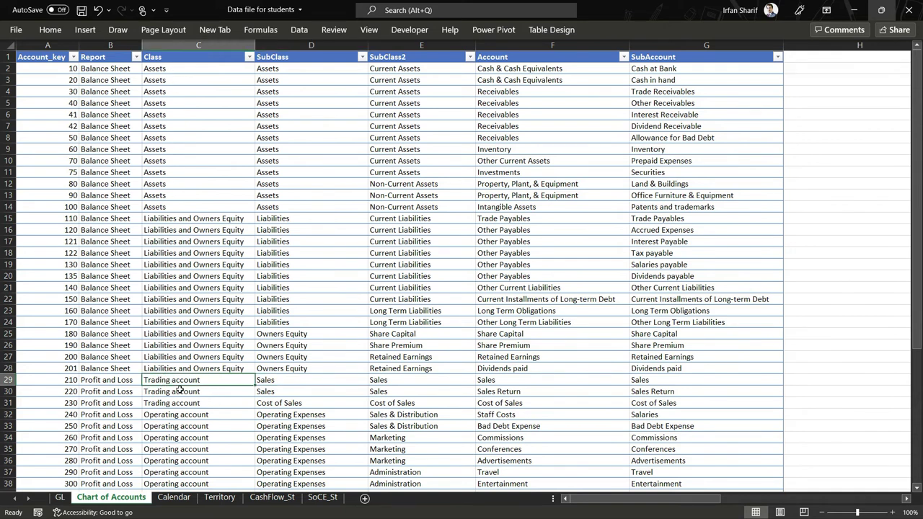
{"action": "left_click", "coordinate": [95, 379]}
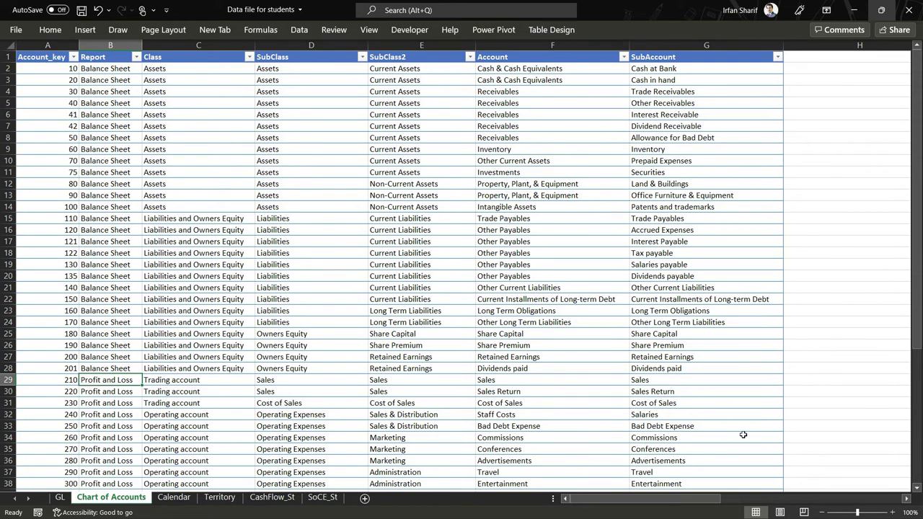
Review the Profit and Loss accounts by moving down the Report column and back up to account 210.
{"action": "key", "text": "Down"}
{"action": "key", "text": "Down"}
{"action": "key", "text": "Down"}
{"action": "key", "text": "Down"}
{"action": "key", "text": "Down"}
{"action": "key", "text": "Down"}
{"action": "key", "text": "Down"}
{"action": "key", "text": "Down"}
{"action": "key", "text": "Down"}
{"action": "key", "text": "Down"}
{"action": "key", "text": "Down"}
{"action": "key", "text": "Down"}
{"action": "key", "text": "Down"}
{"action": "key", "text": "Down"}
{"action": "key", "text": "Down"}
{"action": "key", "text": "Down"}
{"action": "key", "text": "Down"}
{"action": "key", "text": "Down"}
{"action": "key", "text": "Down"}
{"action": "key", "text": "Down"}
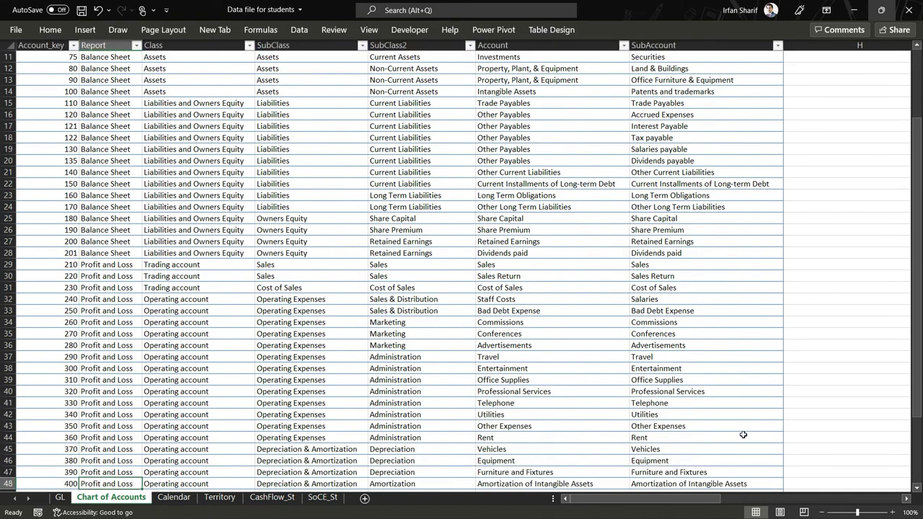
{"action": "key", "text": "Down"}
{"action": "key", "text": "Down"}
{"action": "key", "text": "Up"}
{"action": "key", "text": "Up"}
{"action": "key", "text": "Up"}
{"action": "key", "text": "Up"}
{"action": "key", "text": "Up"}
{"action": "key", "text": "Up"}
{"action": "key", "text": "Up"}
{"action": "key", "text": "Up"}
{"action": "key", "text": "Up"}
{"action": "key", "text": "Up"}
{"action": "key", "text": "Up"}
{"action": "key", "text": "Up"}
{"action": "key", "text": "Up"}
{"action": "key", "text": "Up"}
{"action": "key", "text": "Up"}
{"action": "key", "text": "Up"}
{"action": "key", "text": "Up"}
{"action": "key", "text": "Up"}
{"action": "key", "text": "Up"}
{"action": "key", "text": "Up"}
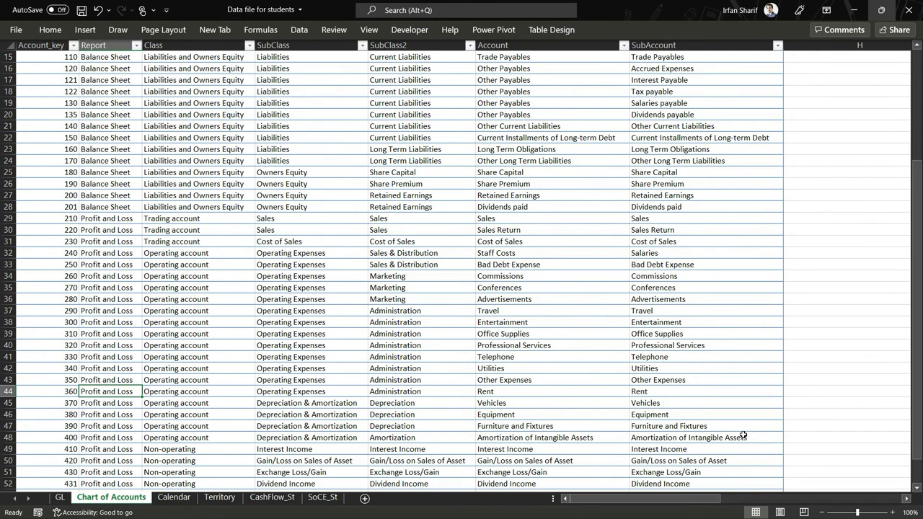
{"action": "key", "text": "Up"}
{"action": "key", "text": "Up"}
Highlight the Class and SubClass cells of the Trading account rows, and the two Sales rows from SubClass through SubAccount.
{"action": "key", "text": "Right"}
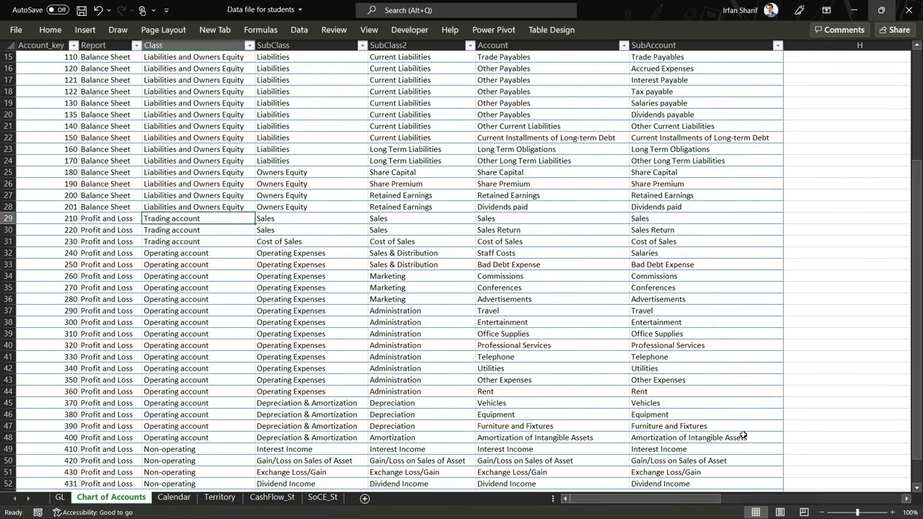
{"action": "key", "text": "shift+Down"}
{"action": "key", "text": "shift+Down"}
{"action": "key", "text": "shift+Right"}
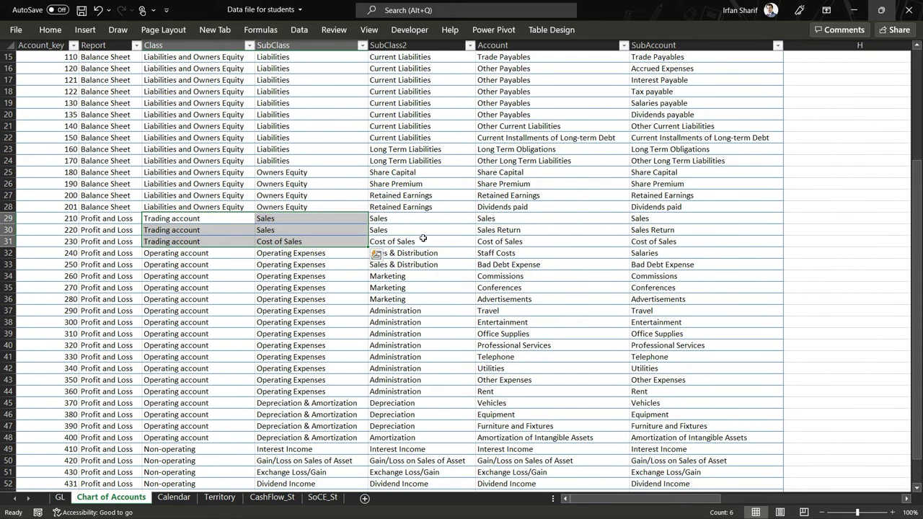
{"action": "left_click", "coordinate": [300, 218]}
{"action": "key", "text": "shift+Down"}
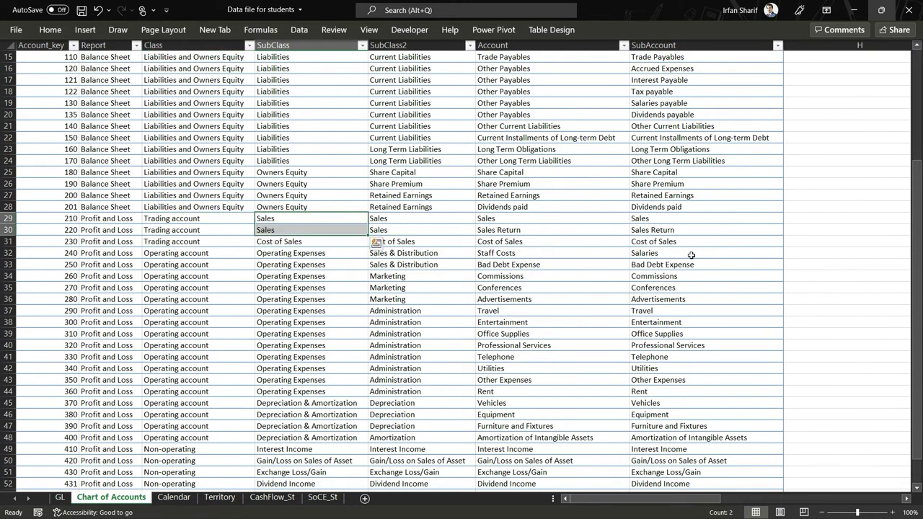
{"action": "key", "text": "shift+Right"}
{"action": "key", "text": "shift+Right"}
{"action": "key", "text": "shift+Right"}
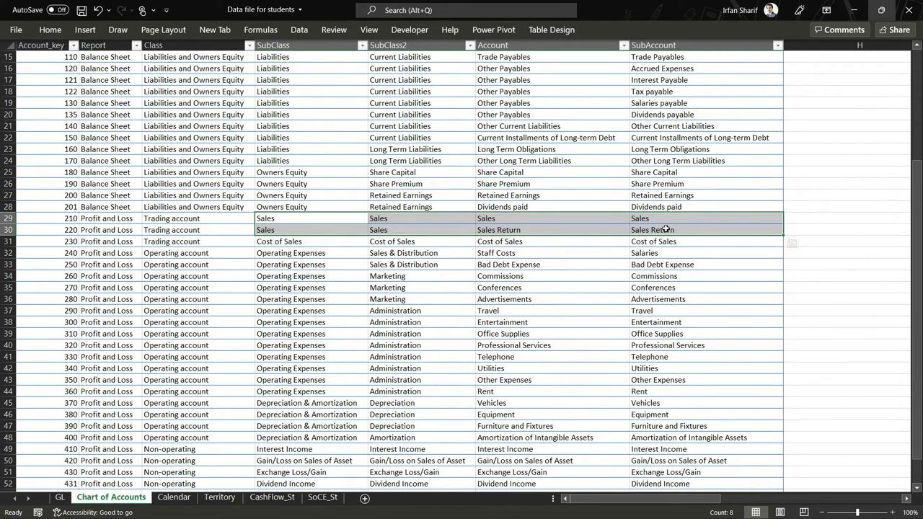
Trace the Sales and Sales Return rows from SubAccount back to SubClass, and highlight their SubClass and SubClass2 cells.
{"action": "left_click", "coordinate": [633, 220]}
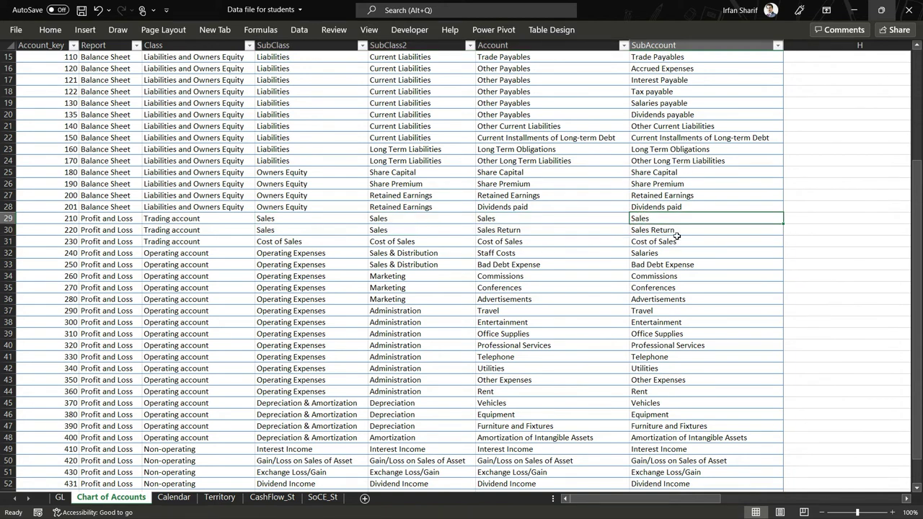
{"action": "key", "text": "shift+Left"}
{"action": "key", "text": "shift+Left"}
{"action": "key", "text": "shift+Left"}
{"action": "key", "text": "shift+Down"}
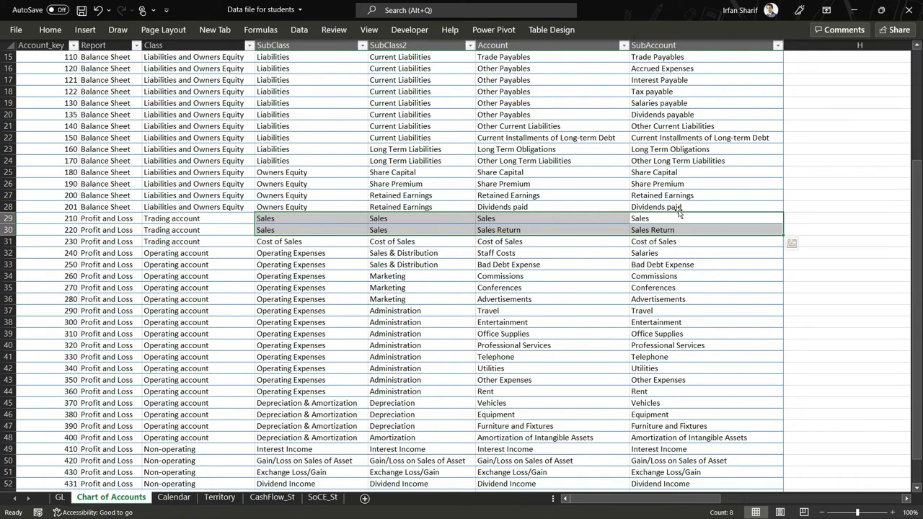
{"action": "left_click", "coordinate": [656, 217]}
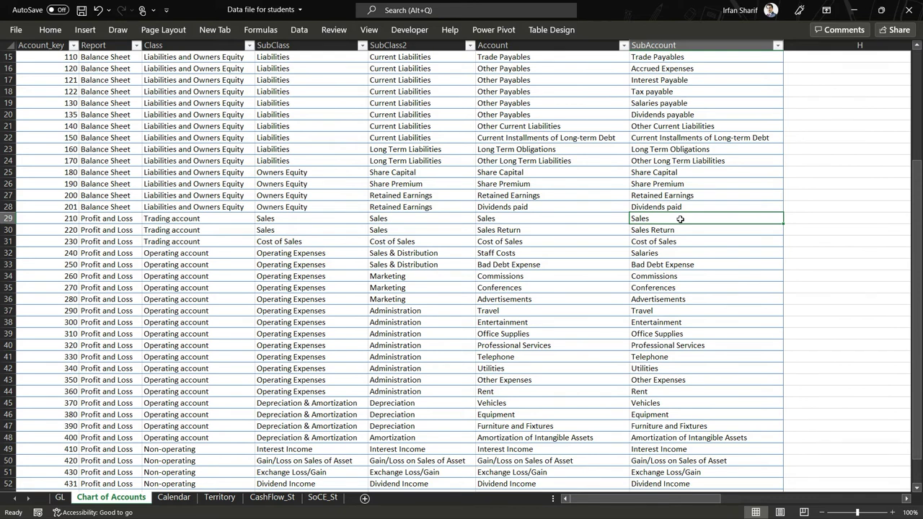
{"action": "key", "text": "Left"}
{"action": "key", "text": "Left"}
{"action": "key", "text": "Left"}
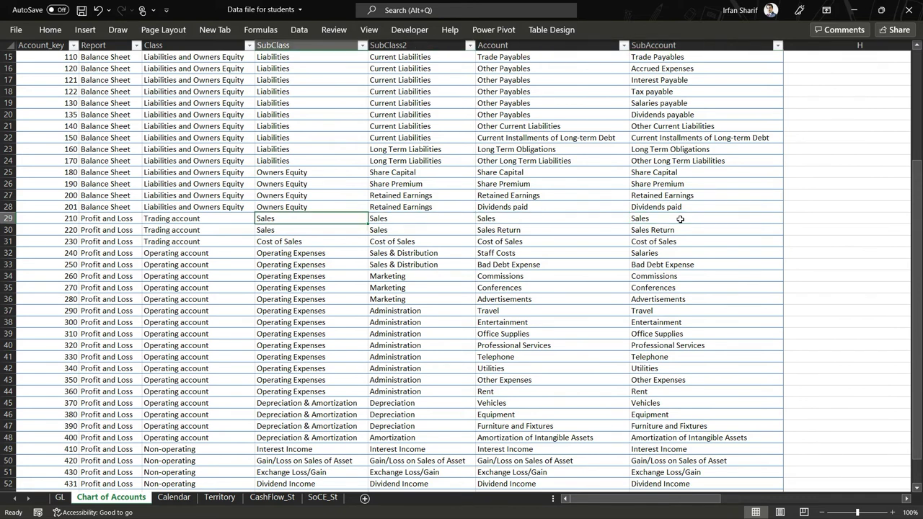
{"action": "key", "text": "Right"}
{"action": "key", "text": "shift+Down"}
{"action": "key", "text": "shift+Left"}
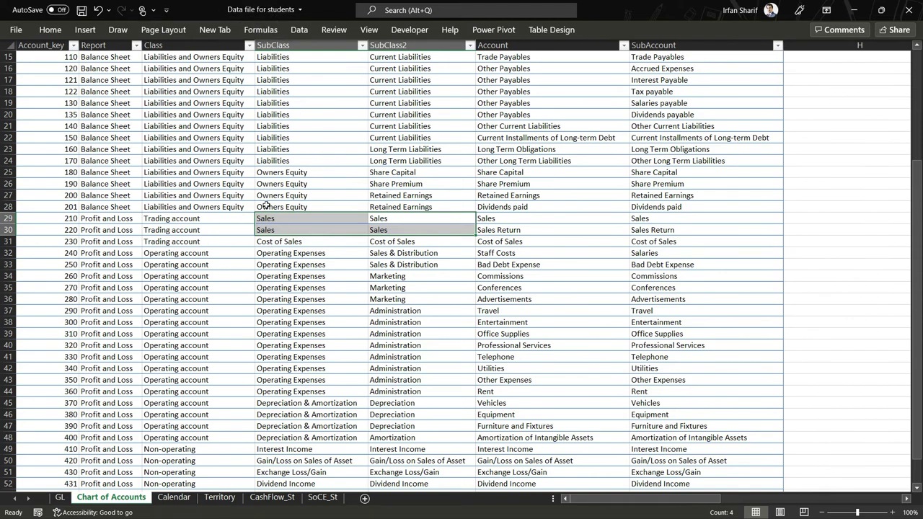
Switch back to Tableau and add a filter on the Chart of Accounts Sub Class field that includes only Sales.
{"action": "key", "text": "alt+Tab"}
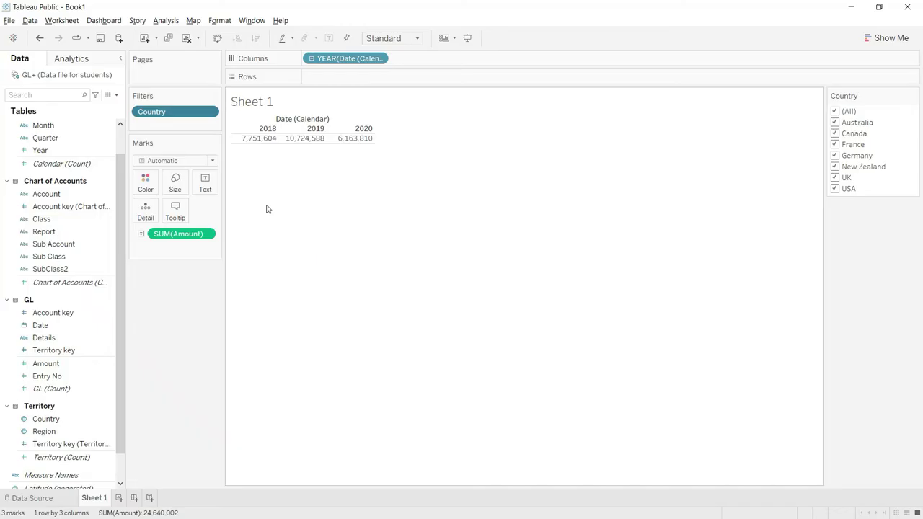
{"action": "left_click", "coordinate": [62, 260]}
{"action": "left_click_drag", "start_coordinate": [62, 259], "coordinate": [172, 126]}
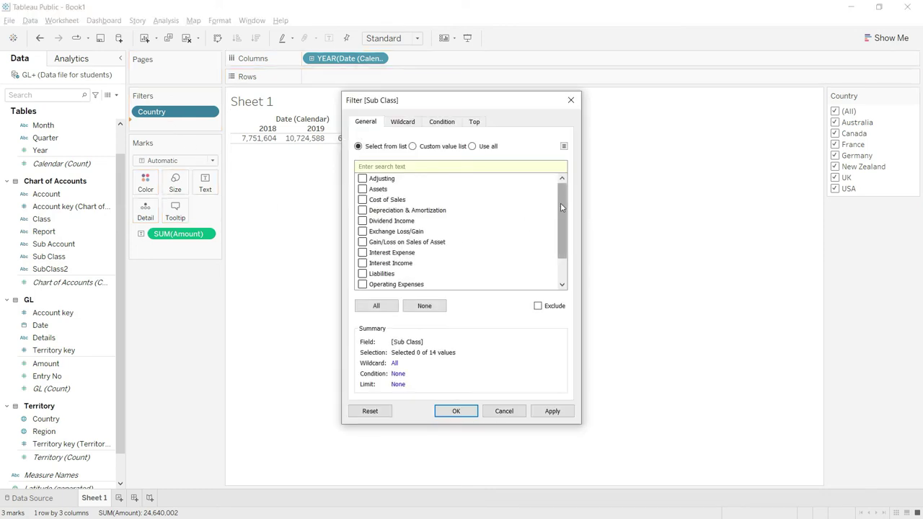
{"action": "left_click_drag", "start_coordinate": [560, 203], "coordinate": [559, 233]}
{"action": "left_click", "coordinate": [363, 274]}
{"action": "left_click", "coordinate": [552, 414]}
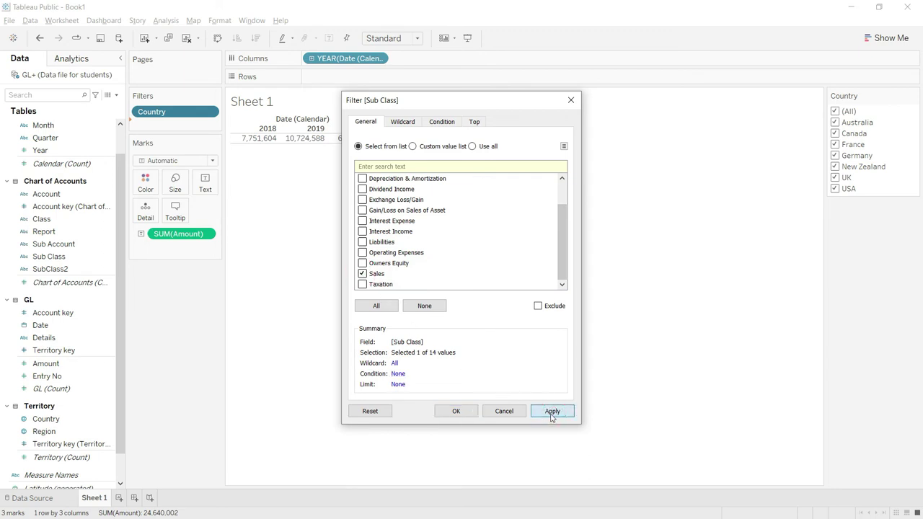
{"action": "left_click", "coordinate": [456, 411]}
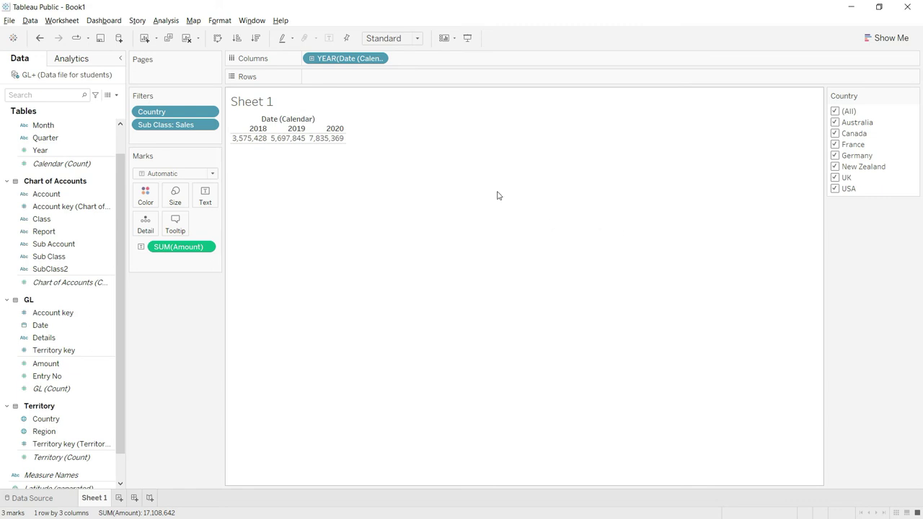
Drill the Date (Calendar) columns down through quarter and month to day, and collapse them back to year.
{"action": "left_click", "coordinate": [312, 58]}
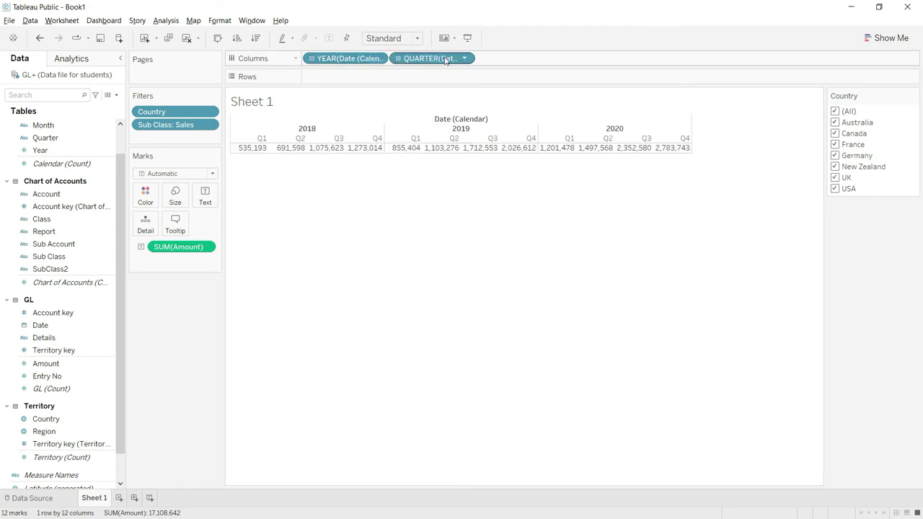
{"action": "left_click", "coordinate": [398, 58]}
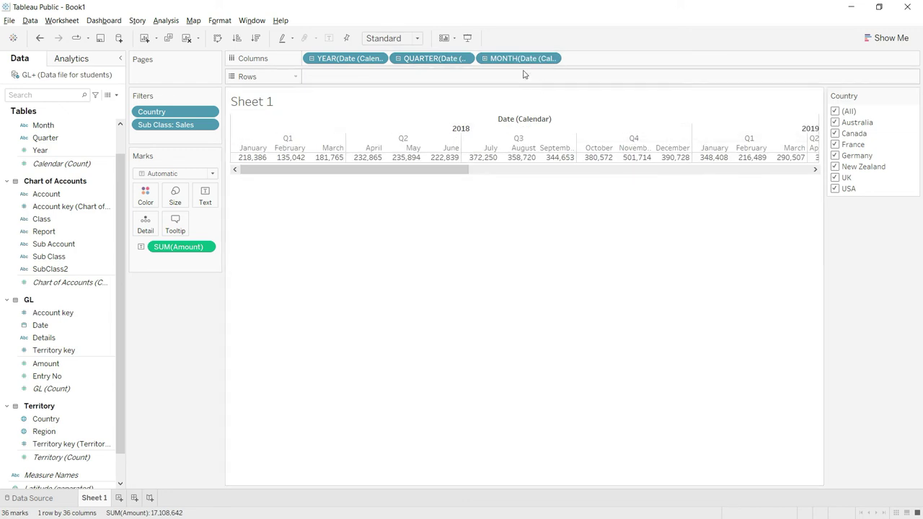
{"action": "left_click", "coordinate": [484, 58]}
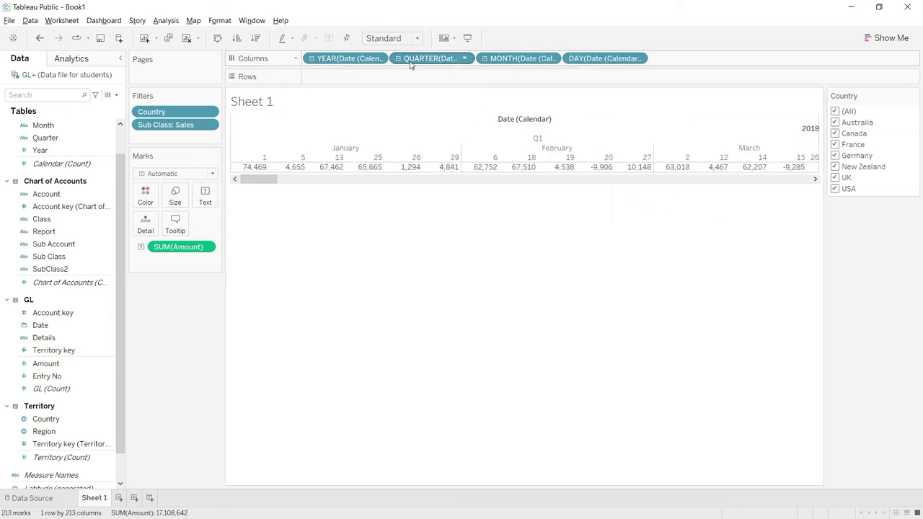
{"action": "left_click", "coordinate": [484, 58]}
{"action": "left_click", "coordinate": [398, 58]}
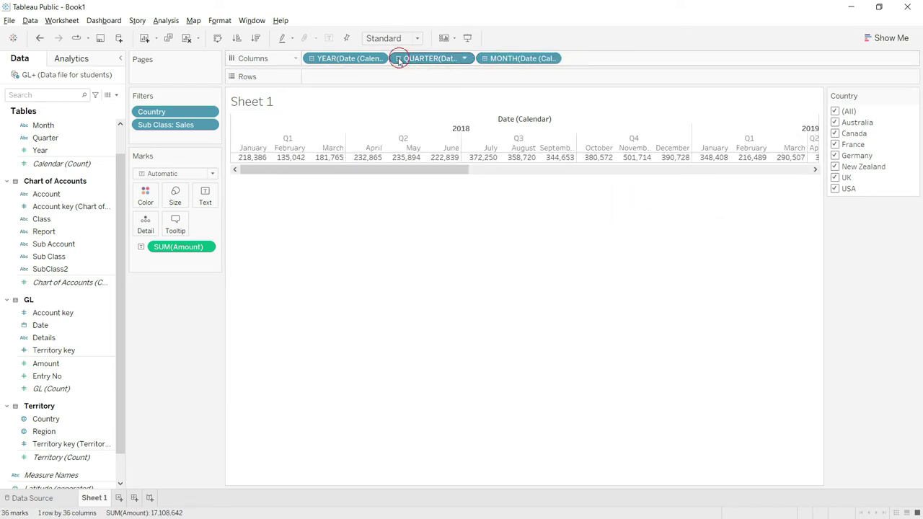
{"action": "left_click", "coordinate": [312, 58]}
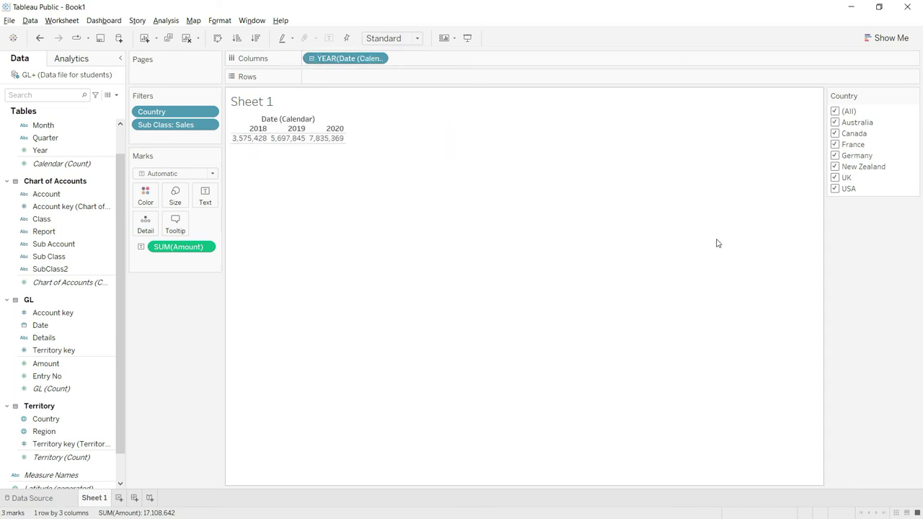
Try displaying the yearly sales amounts as stacked bars and as horizontal bars.
{"action": "left_click", "coordinate": [889, 38]}
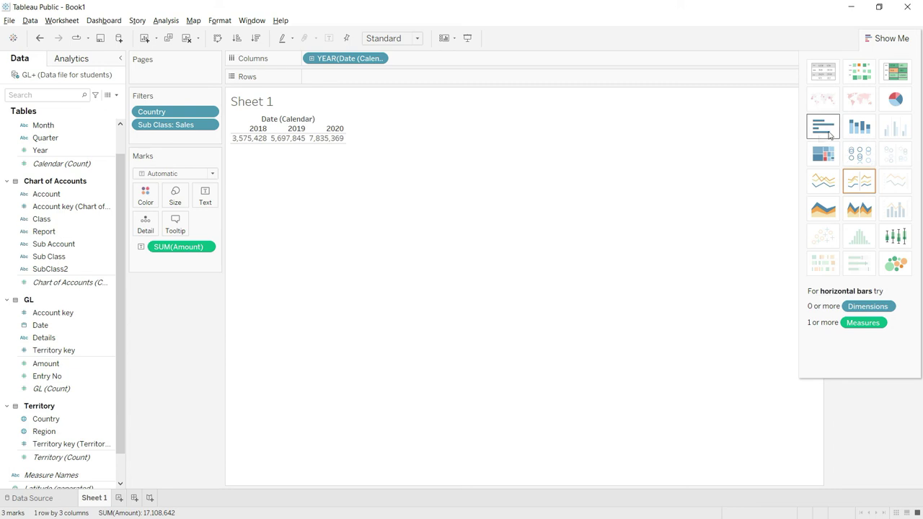
{"action": "left_click", "coordinate": [852, 128]}
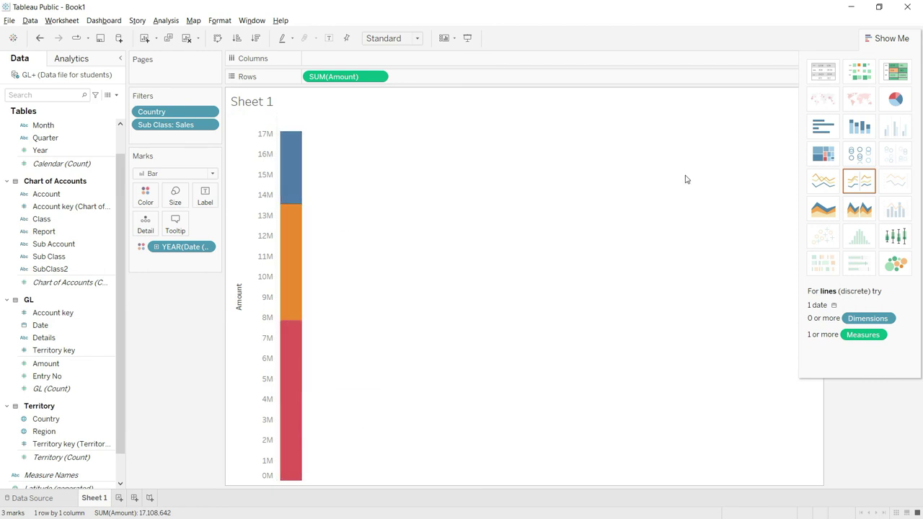
{"action": "left_click", "coordinate": [815, 128]}
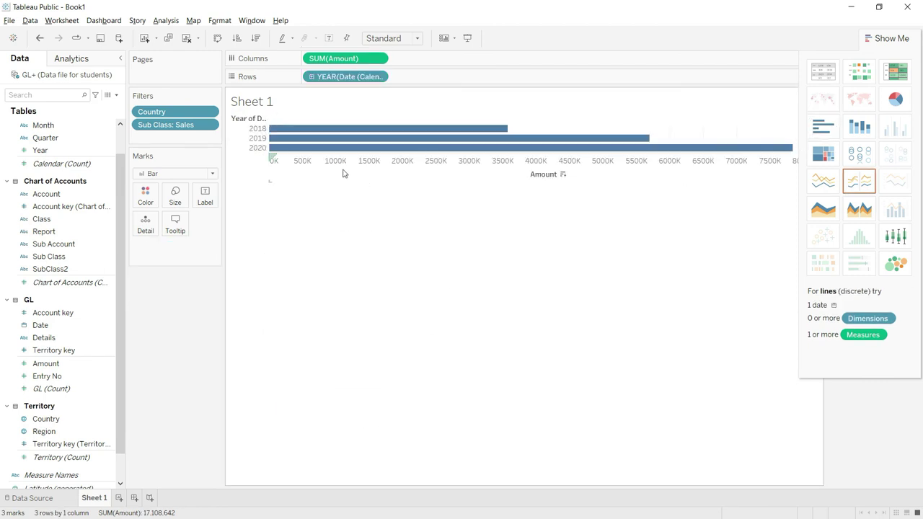
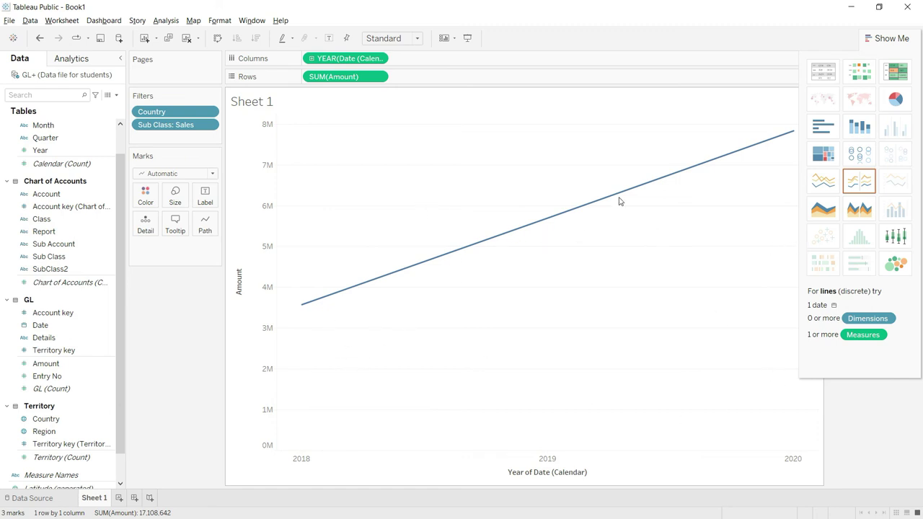
Drill the sales line chart's date down through quarter to month, and convert it to a continuous and a discrete area chart.
{"action": "left_click", "coordinate": [313, 59]}
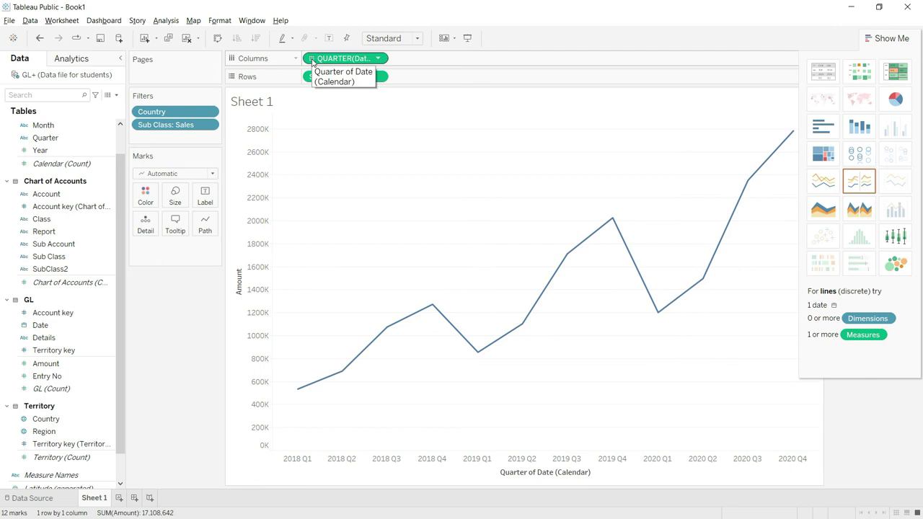
{"action": "left_click", "coordinate": [312, 60]}
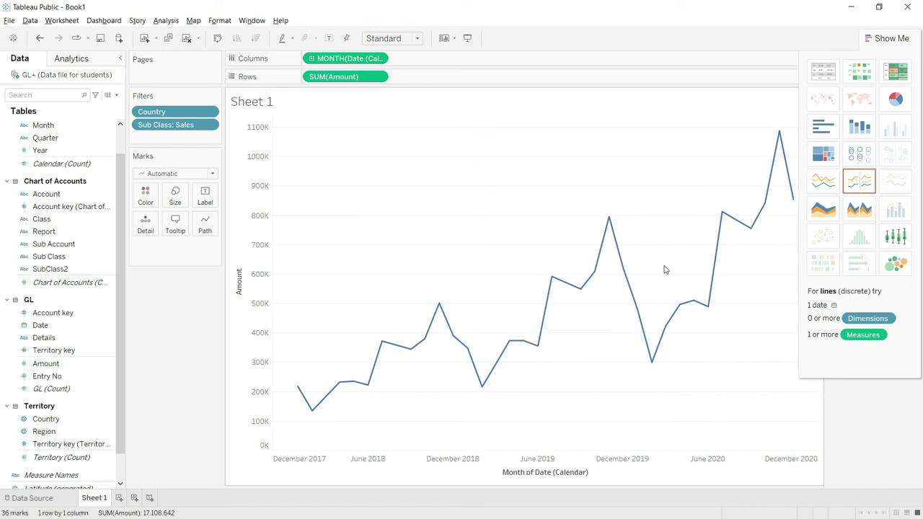
{"action": "left_click", "coordinate": [824, 215]}
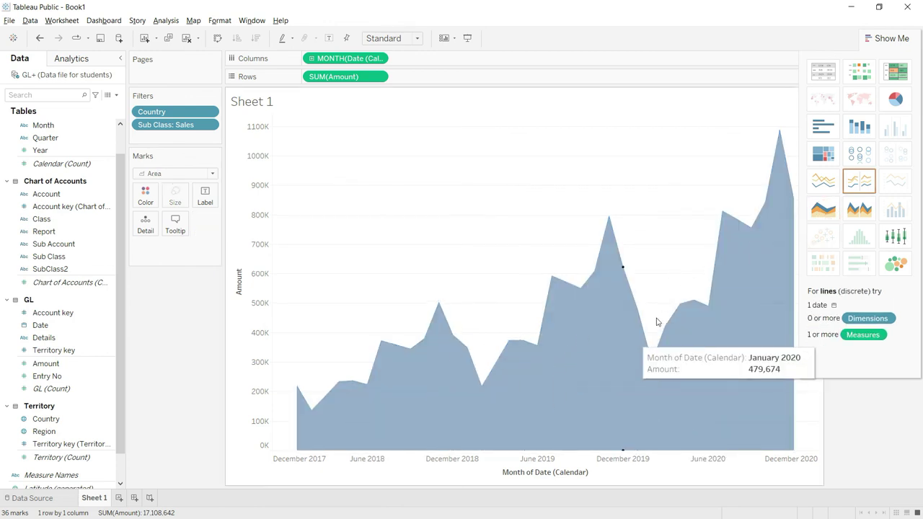
{"action": "left_click", "coordinate": [861, 217]}
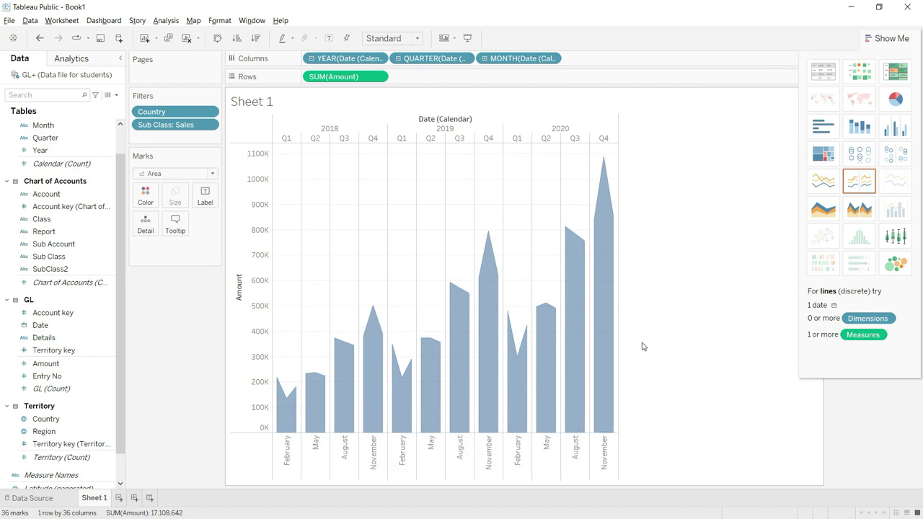
Try the packed bubbles, heat map, highlight table and circle views for monthly sales, and settle on side-by-side bars.
{"action": "left_click", "coordinate": [899, 270]}
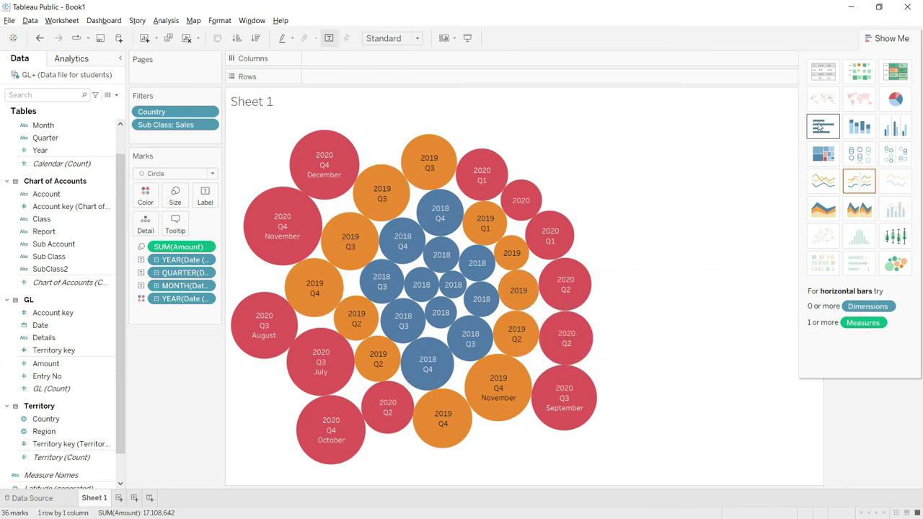
{"action": "left_click", "coordinate": [860, 74]}
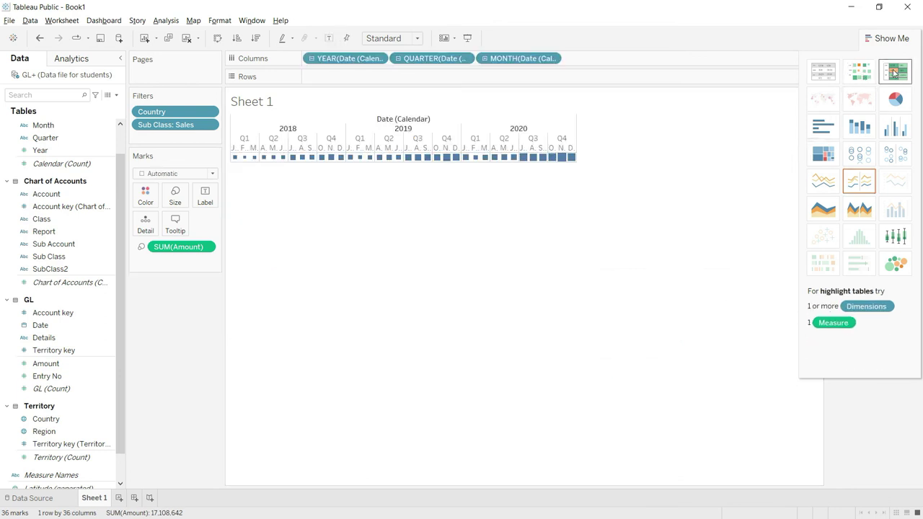
{"action": "left_click", "coordinate": [894, 72]}
{"action": "left_click", "coordinate": [860, 153]}
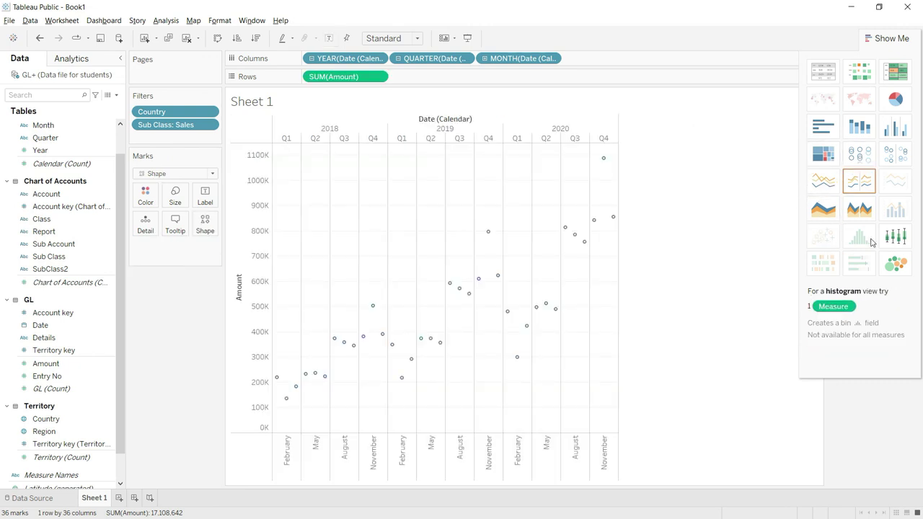
{"action": "left_click", "coordinate": [896, 132]}
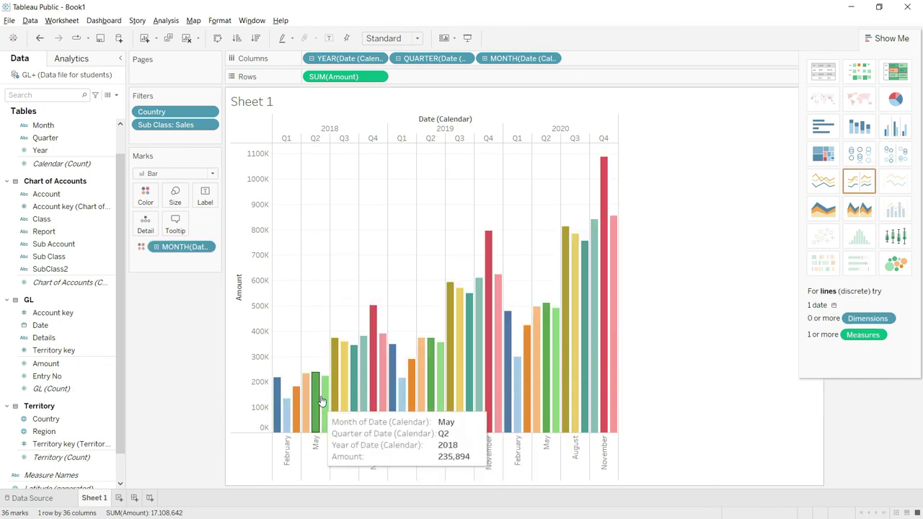